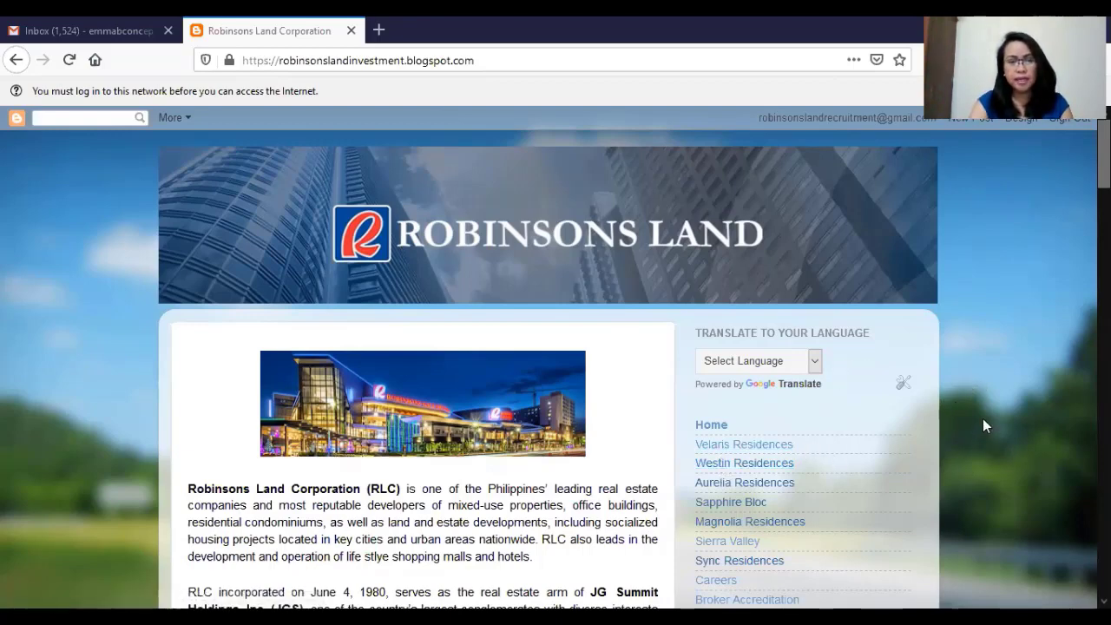
# - Open the Velaris Residences page of the Robinsons Land blog
pyautogui.scroll(-3, 983, 418)
pyautogui.scroll(3, 987, 420)
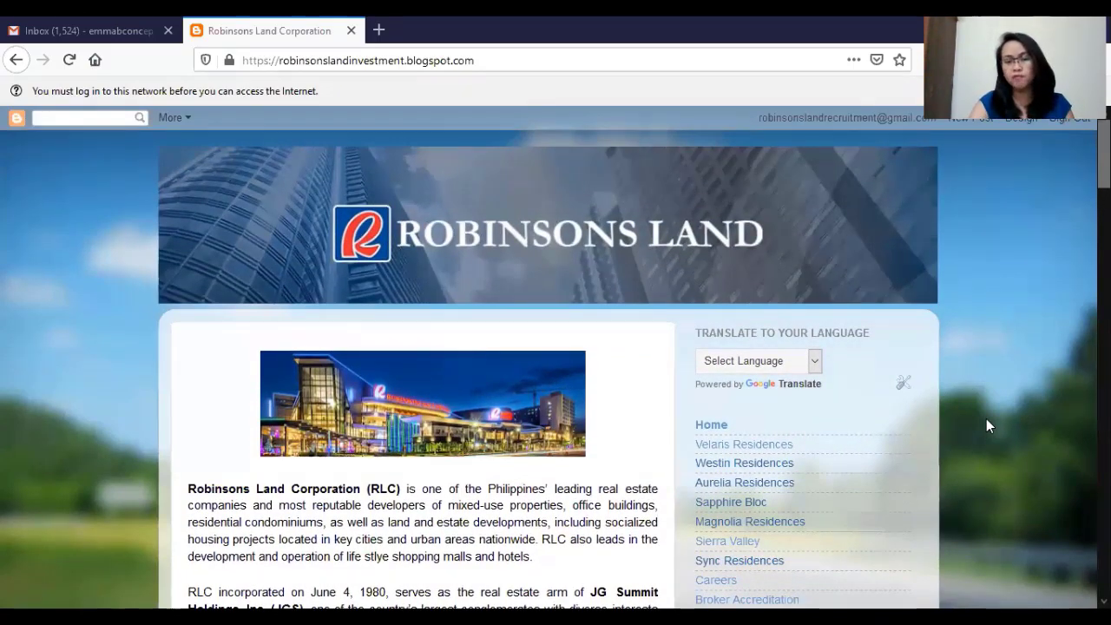
pyautogui.scroll(-2, 952, 462)
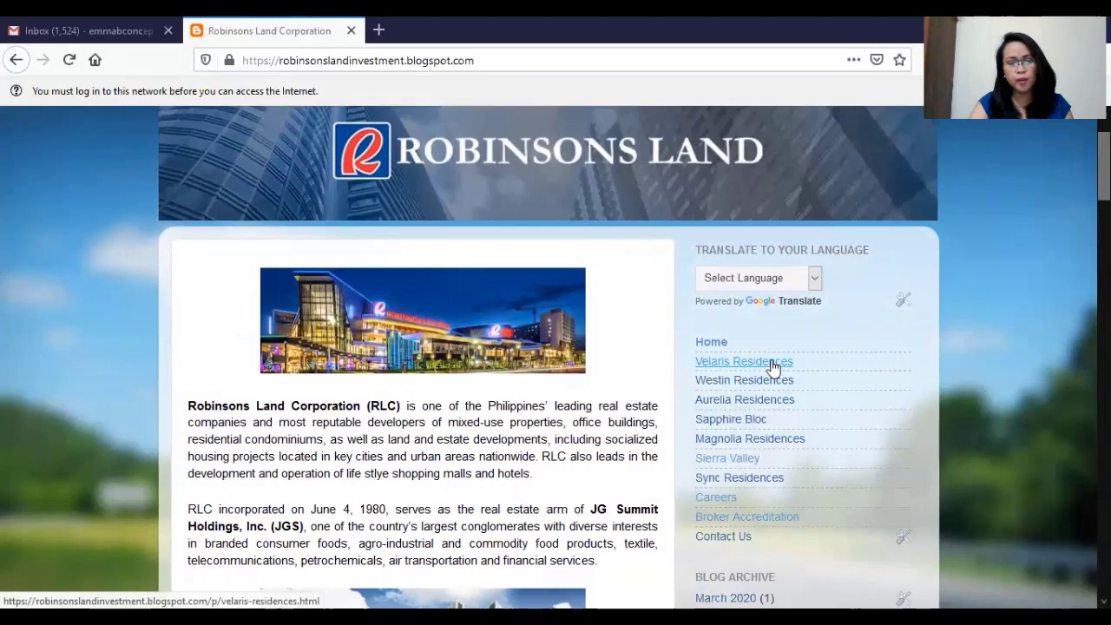
pyautogui.click(771, 363)
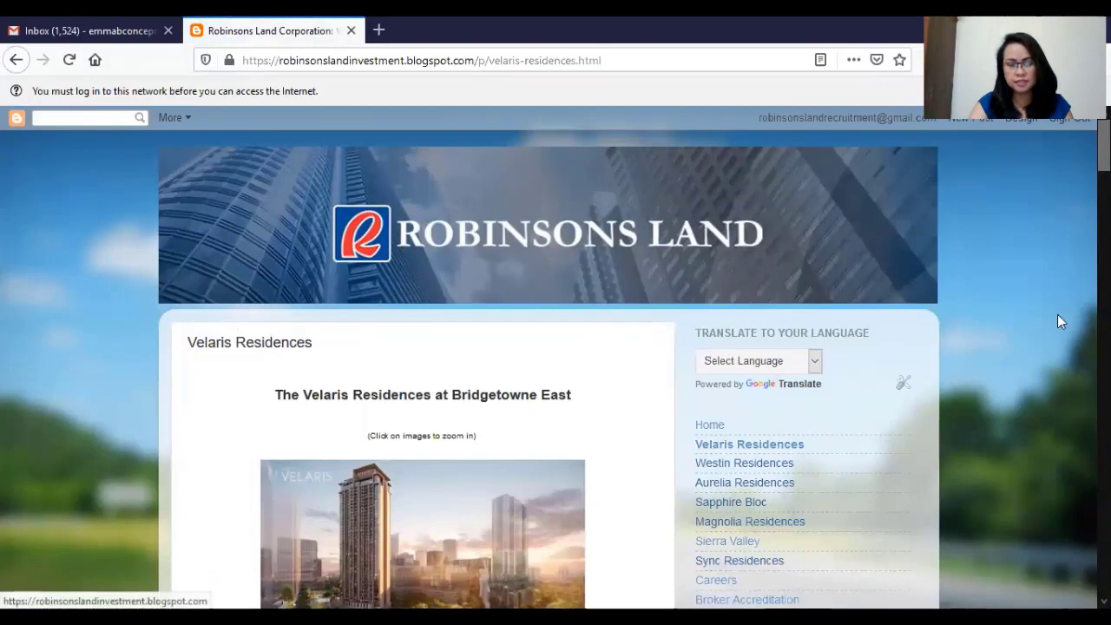
# - Review the Velaris Residences page's images, location, amenities and project details, and return to the top of the page
pyautogui.scroll(-3, 1071, 318)
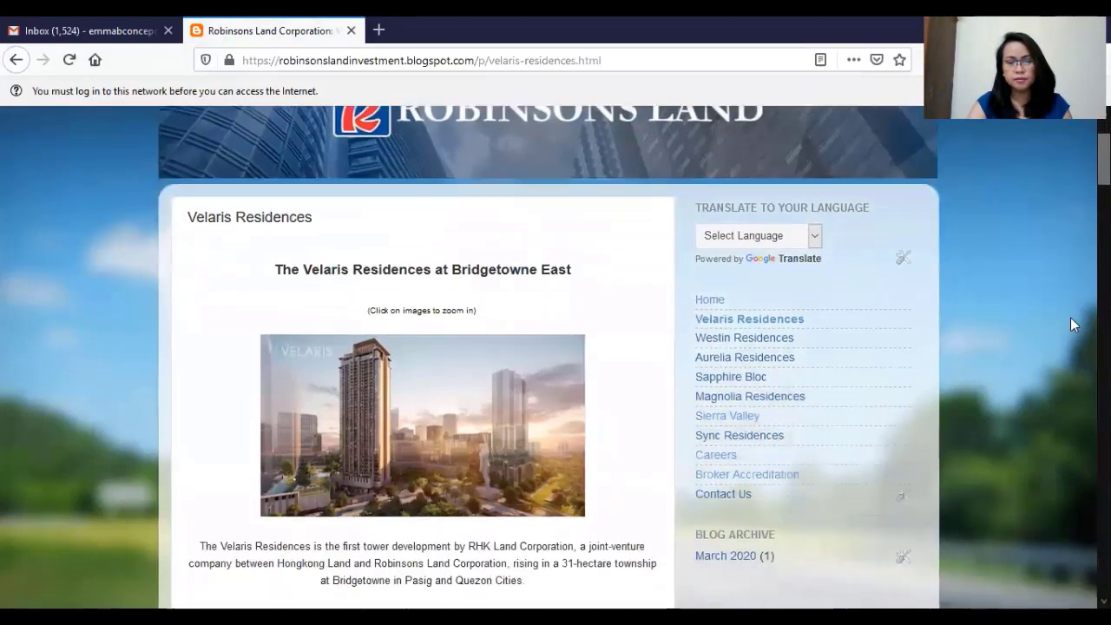
pyautogui.scroll(-10, 1070, 320)
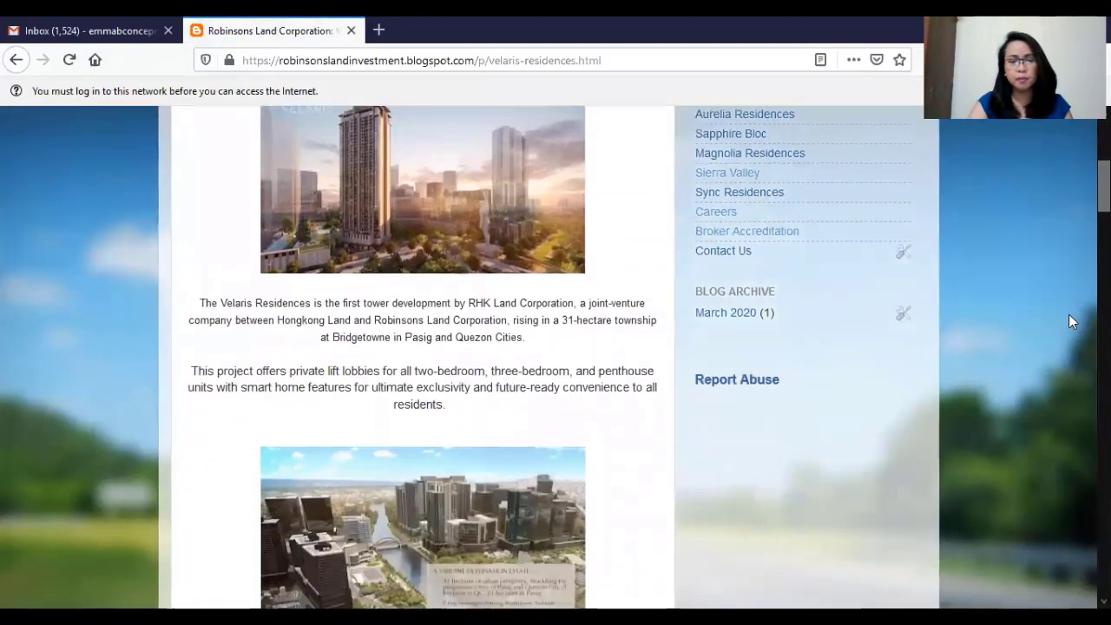
pyautogui.scroll(-5, 1068, 316)
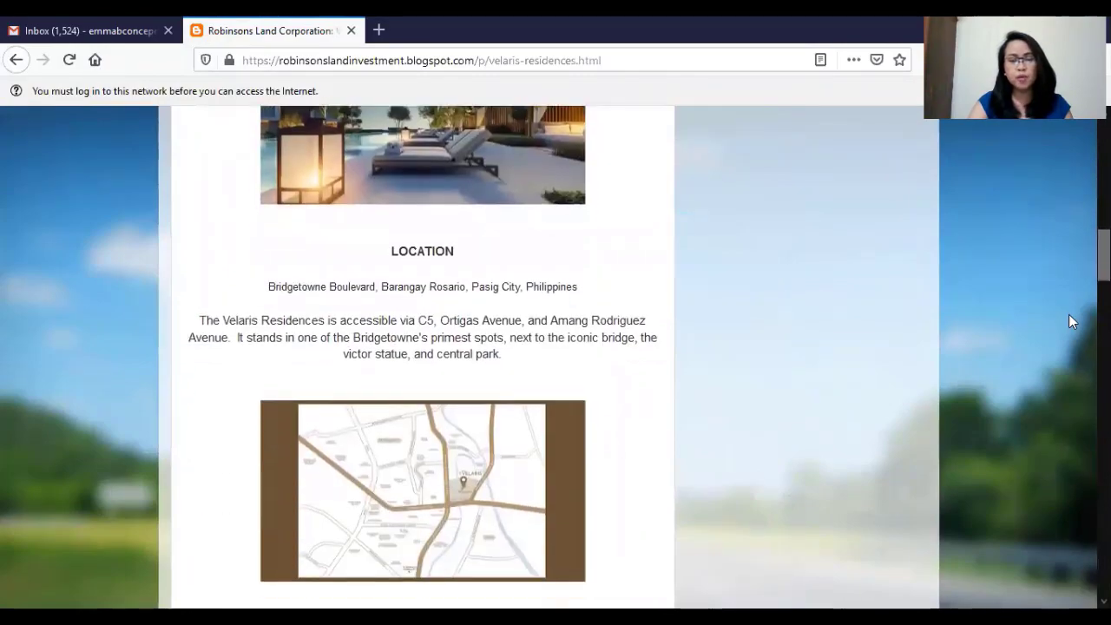
pyautogui.scroll(-10, 772, 337)
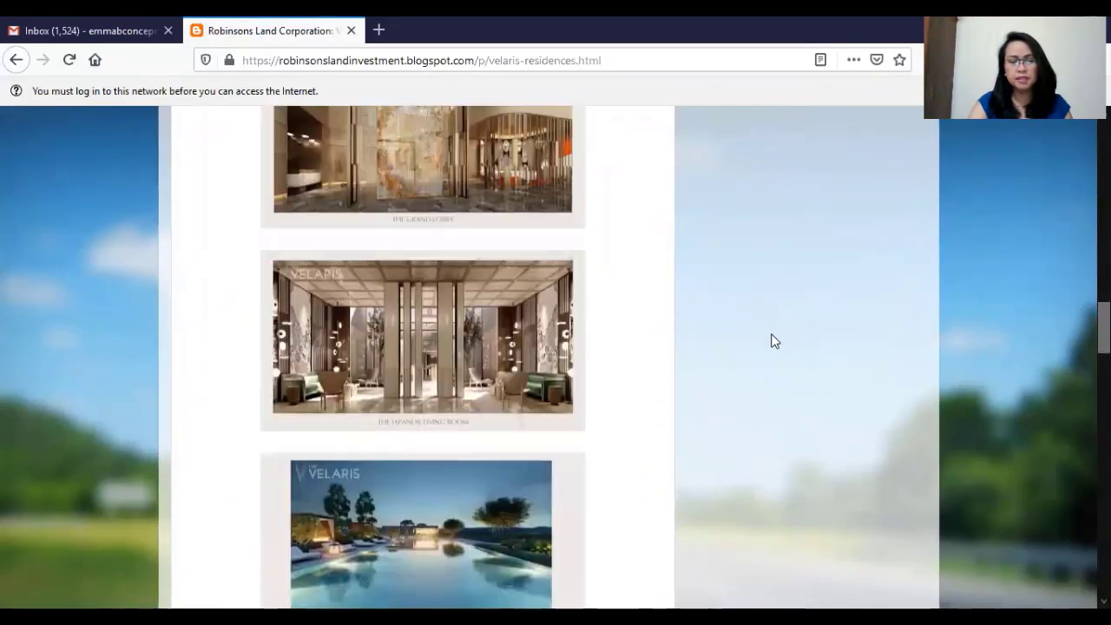
pyautogui.scroll(-8, 774, 340)
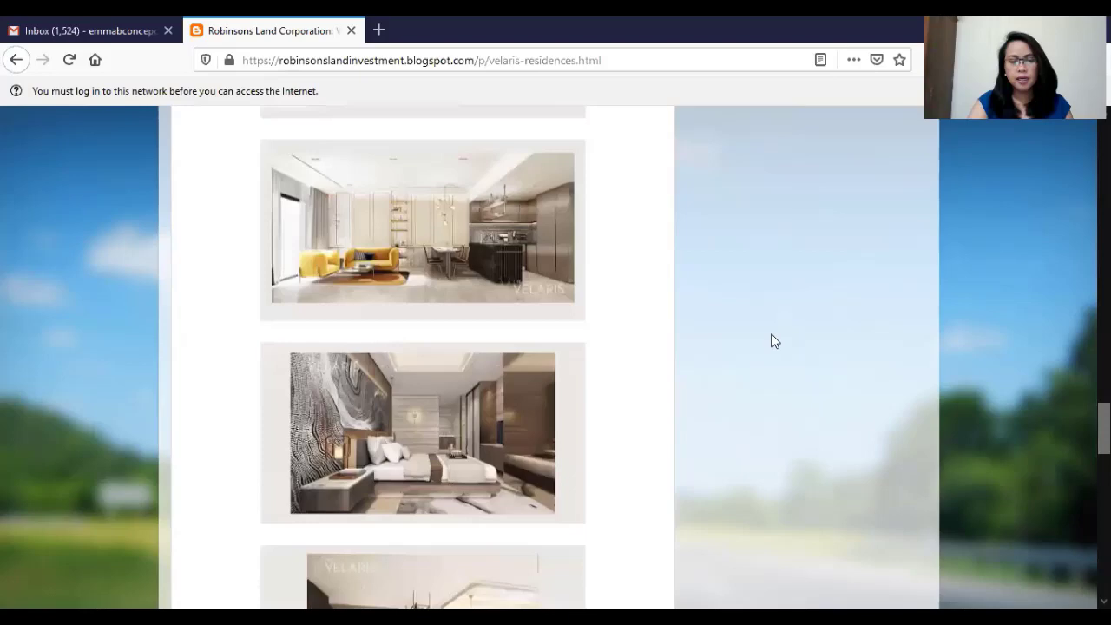
pyautogui.scroll(-8, 774, 341)
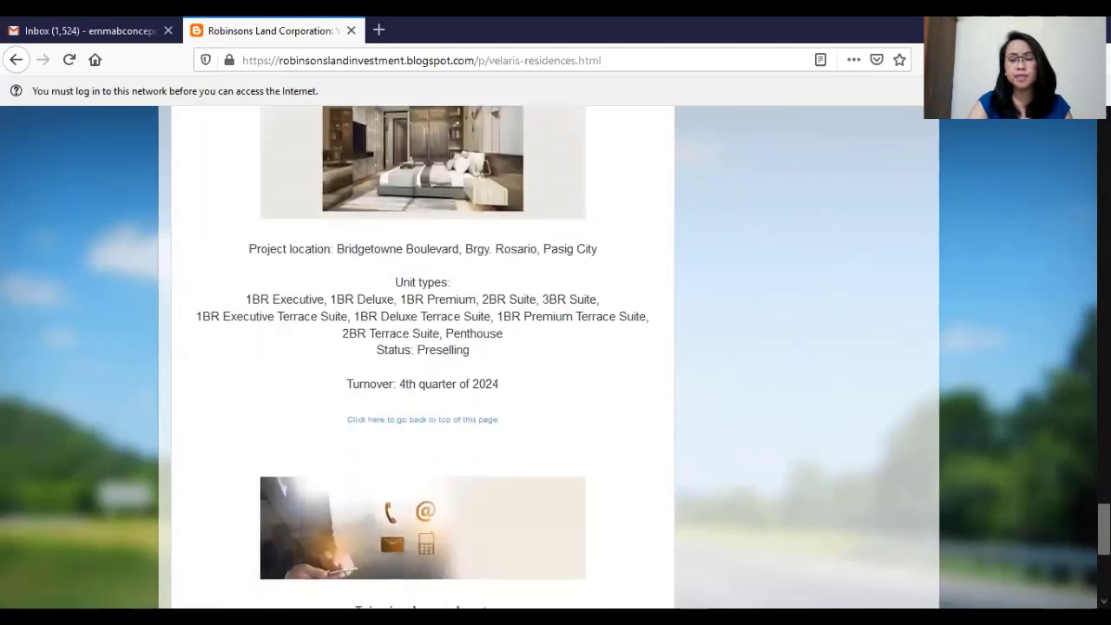
pyautogui.click(422, 419)
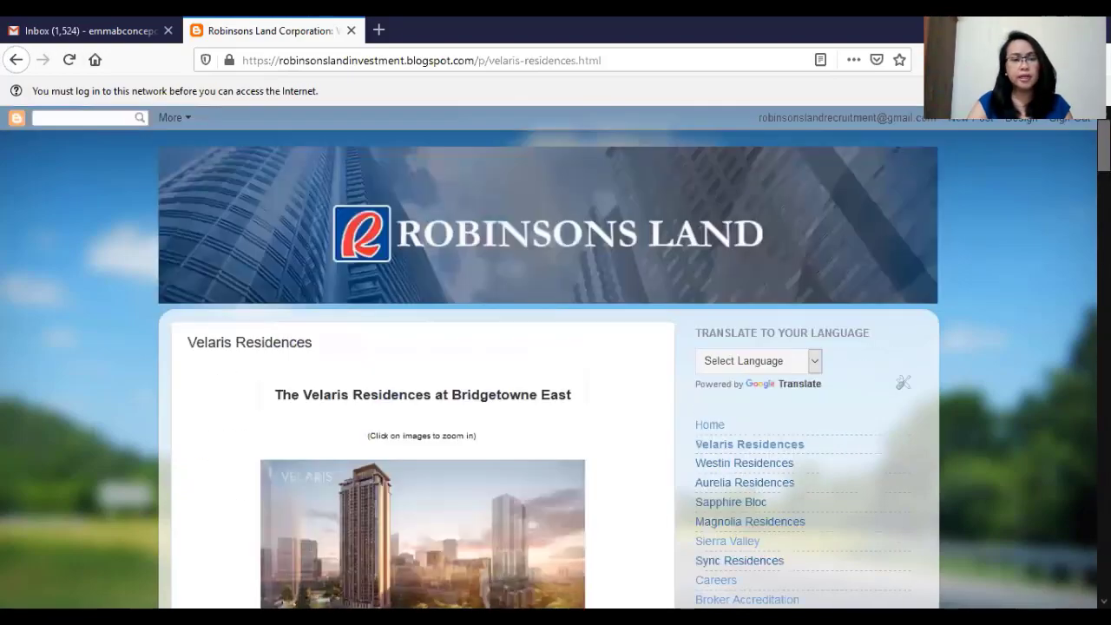
# - Switch to Gmail and start a new message in an enlarged compose window
pyautogui.click(86, 31)
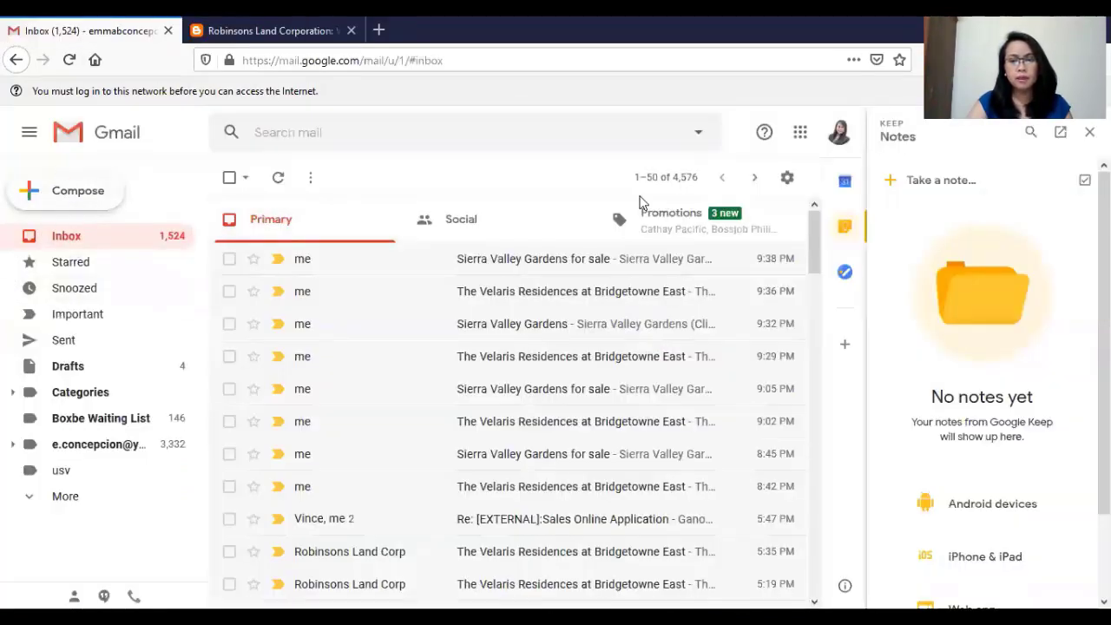
pyautogui.click(68, 200)
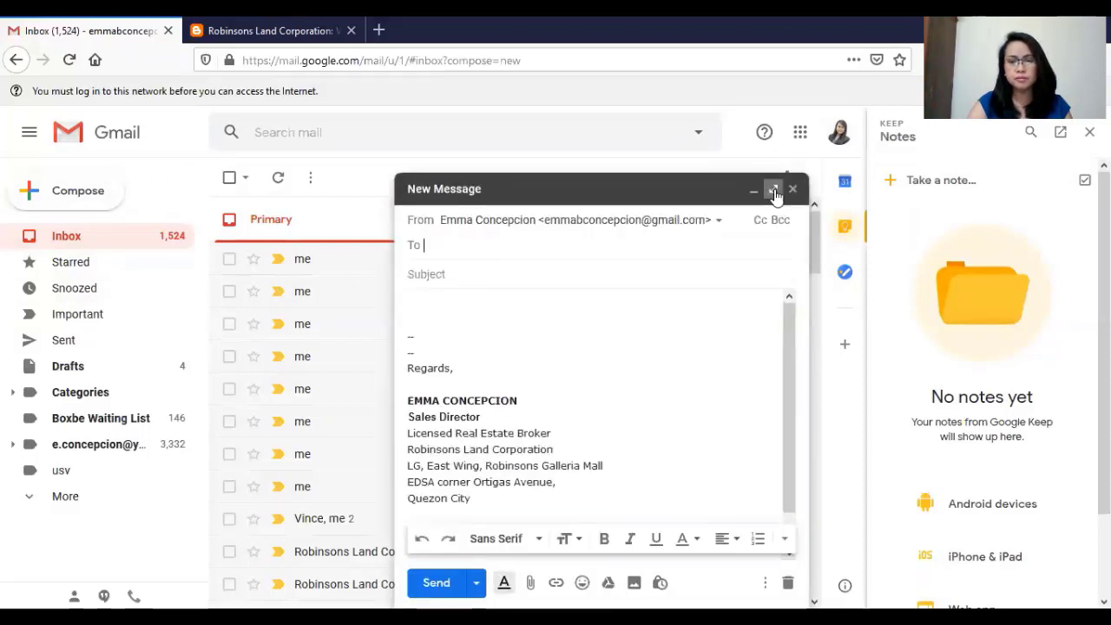
pyautogui.click(773, 188)
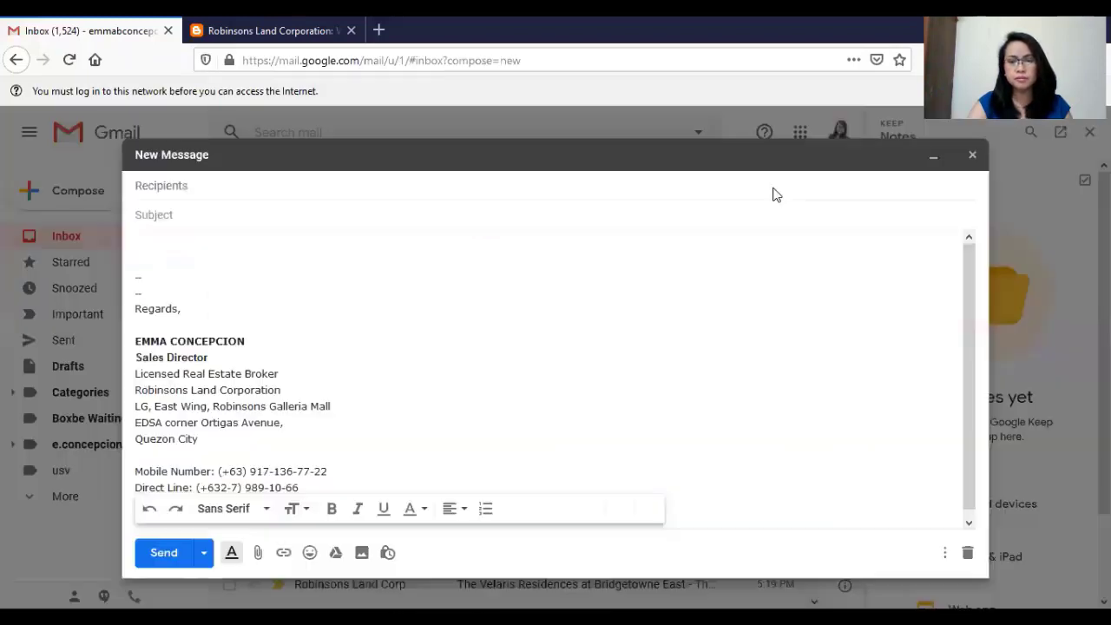
# - Copy the blog page's content from the title "The Velaris Residences at Bridgetowne East" through the line "Turnover: 4th quarter of 2024"
pyautogui.click(256, 41)
pyautogui.scroll(-5, 448, 413)
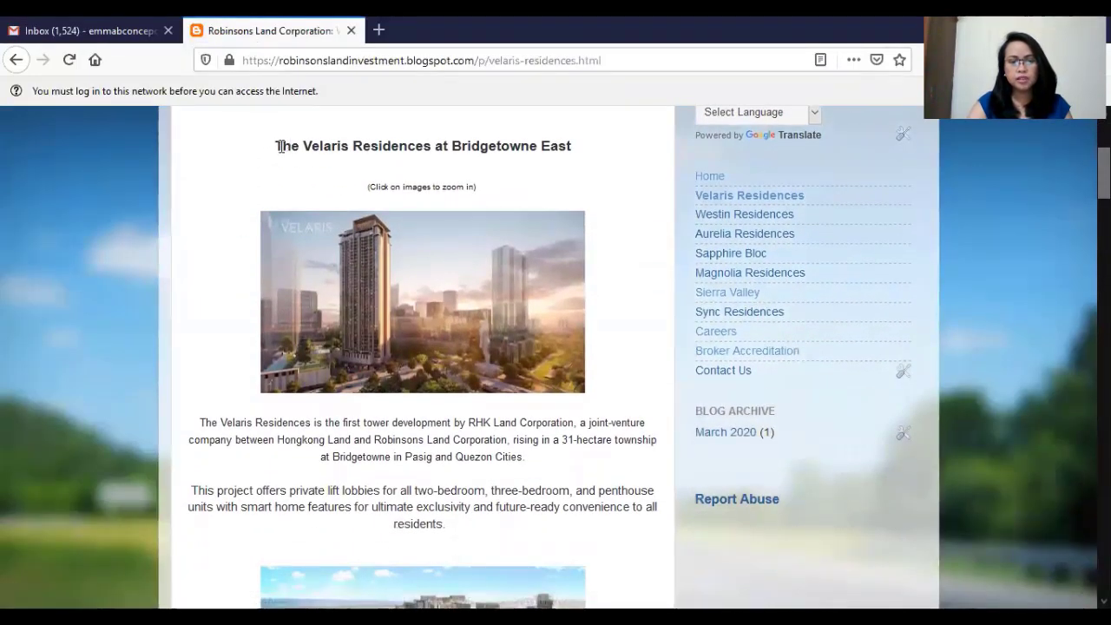
pyautogui.moveTo(275, 140); pyautogui.dragTo(573, 356)
pyautogui.hotkey('ctrl', 'c')
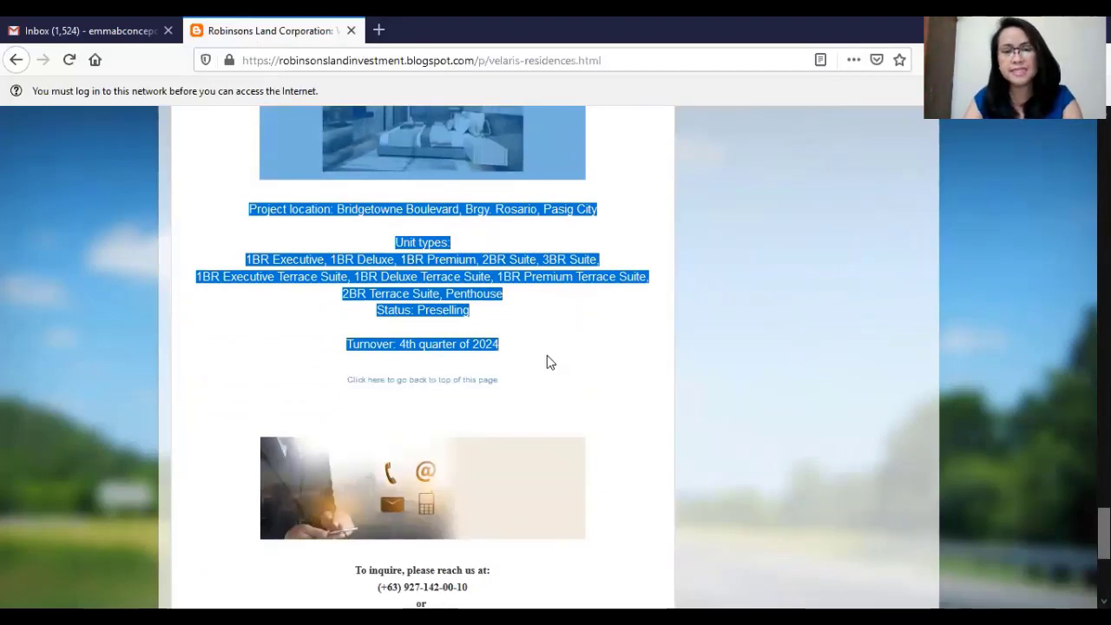
# - Paste the copied page content center-aligned above the signature in the new Gmail message
pyautogui.click(73, 30)
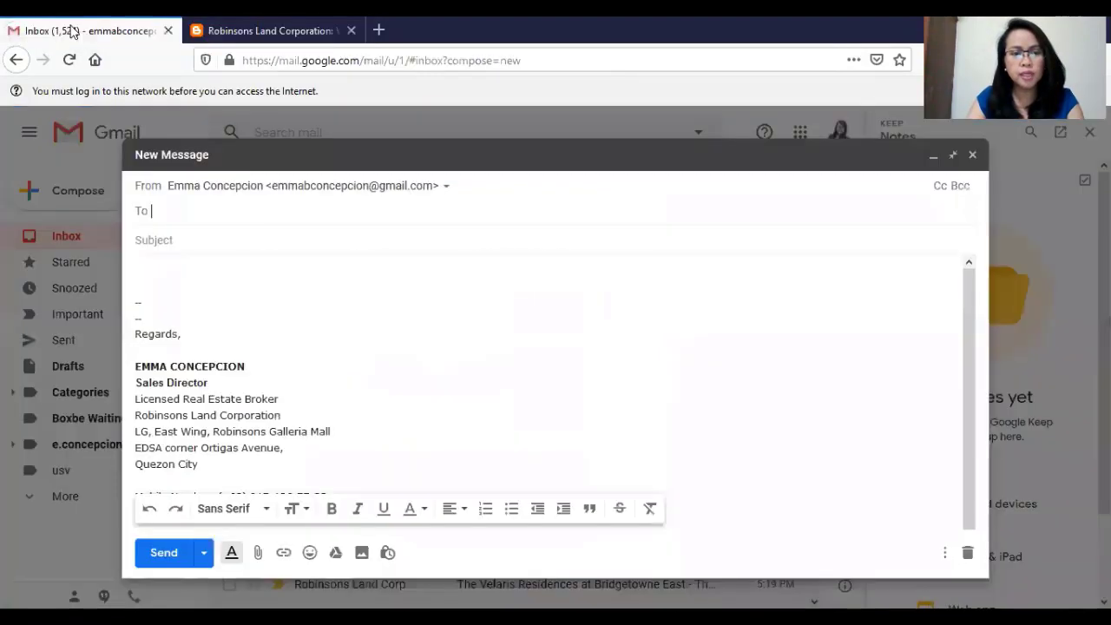
pyautogui.click(217, 275)
pyautogui.click(450, 510)
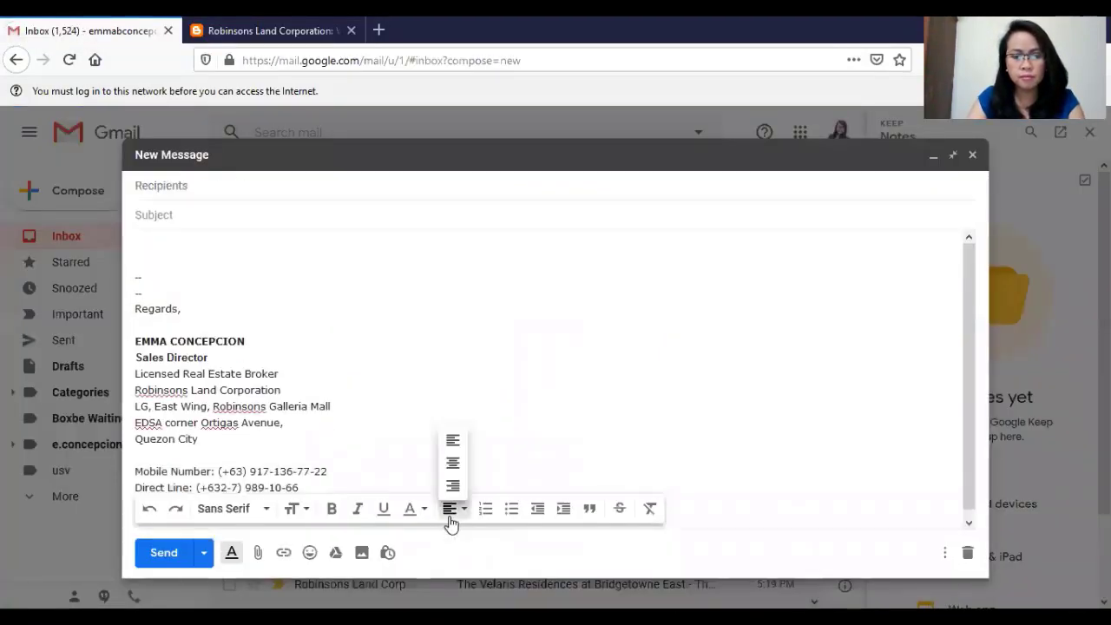
pyautogui.click(450, 469)
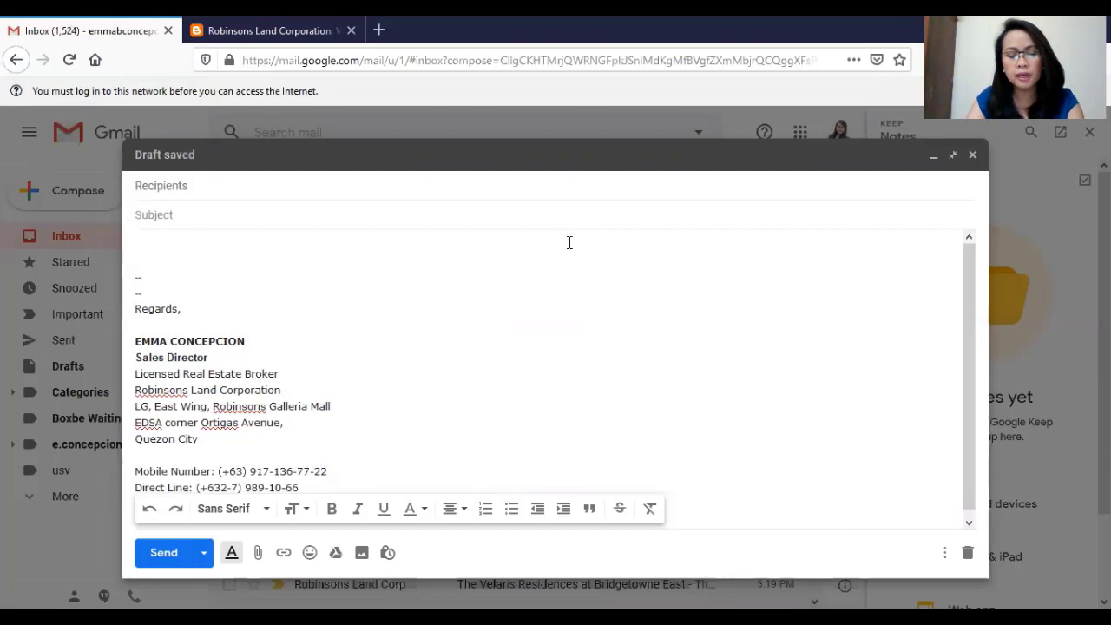
pyautogui.hotkey('ctrl', 'v')
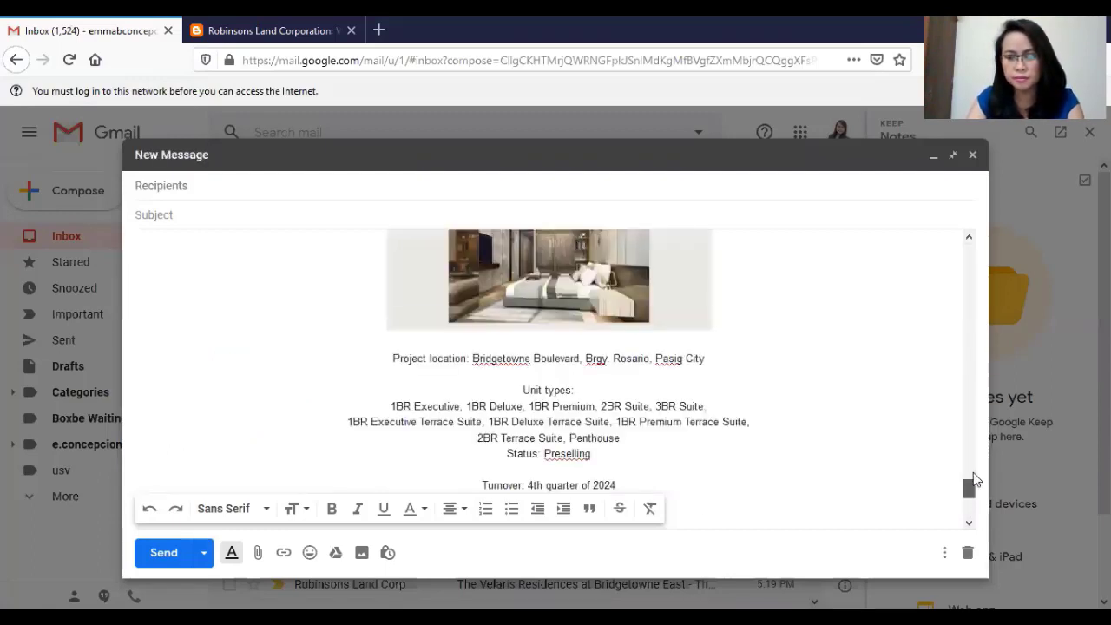
pyautogui.moveTo(969, 486)
pyautogui.mouseDown()
pyautogui.moveTo(982, 238)
pyautogui.moveTo(965, 357)
pyautogui.moveTo(974, 520)
pyautogui.mouseUp()
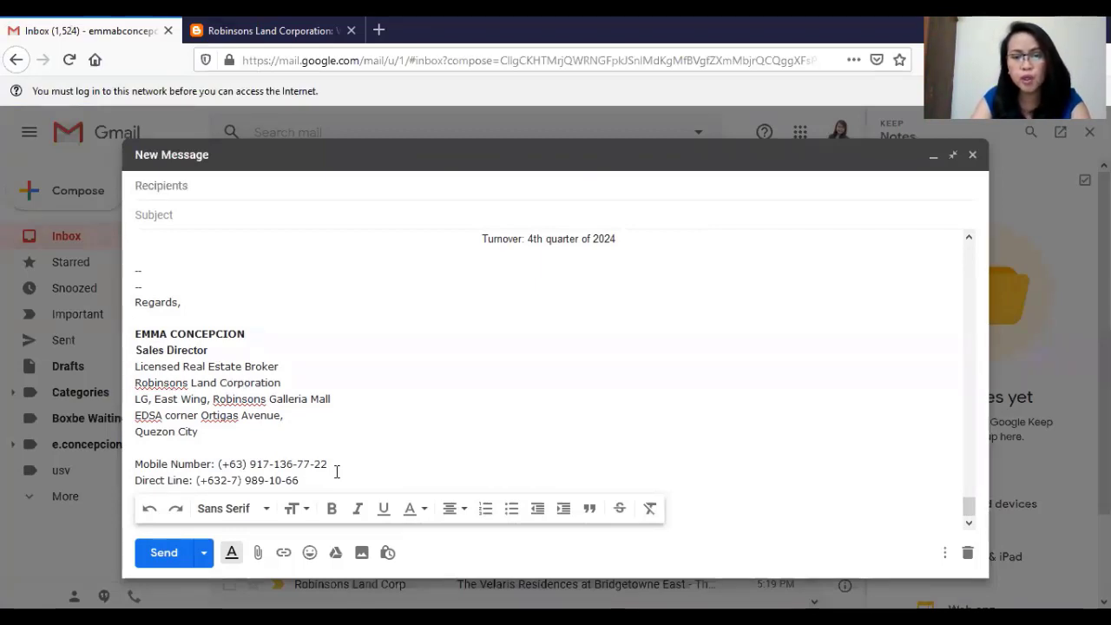
# - Address the message to the sender's own Gmail address using the suggested contact
pyautogui.moveTo(970, 512)
pyautogui.mouseDown()
pyautogui.moveTo(995, 344)
pyautogui.moveTo(937, 218)
pyautogui.mouseUp()
pyautogui.click(591, 184)
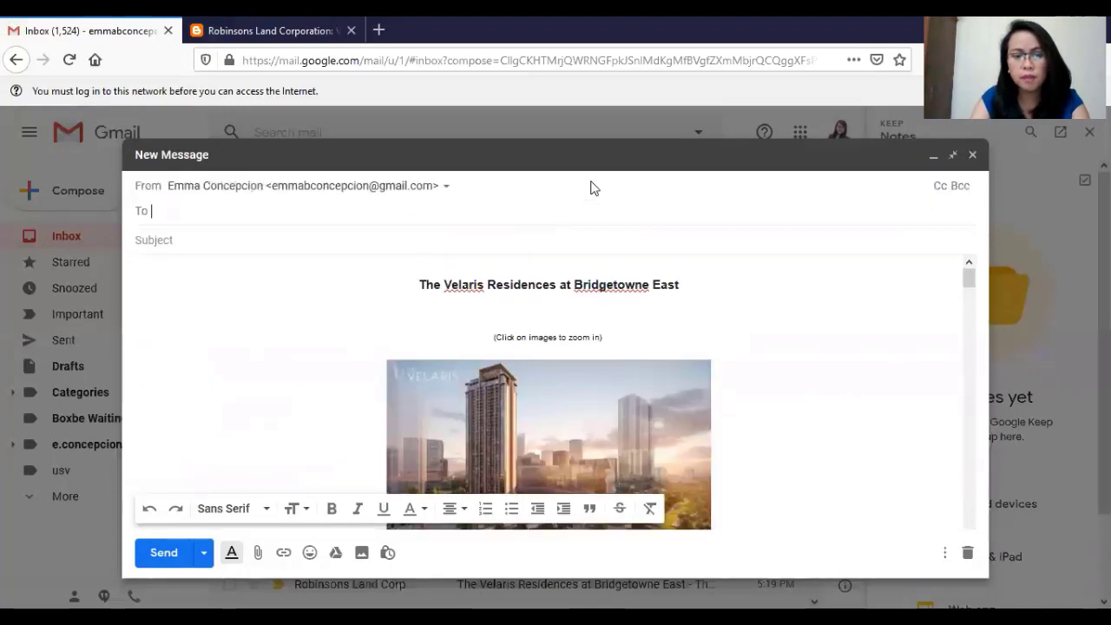
pyautogui.write('emma')
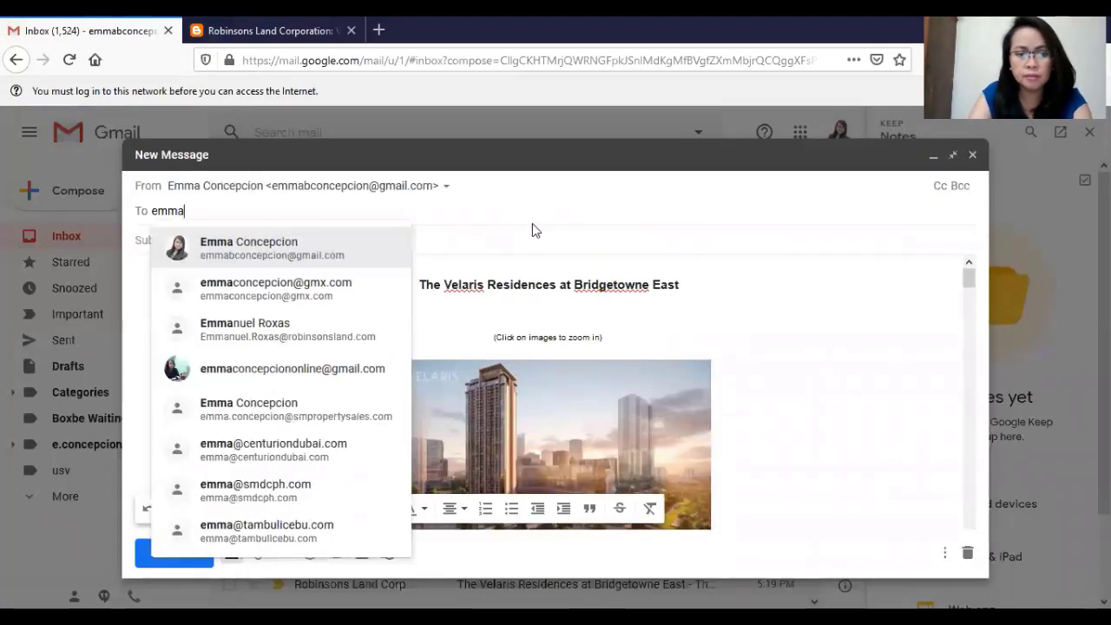
pyautogui.click(376, 258)
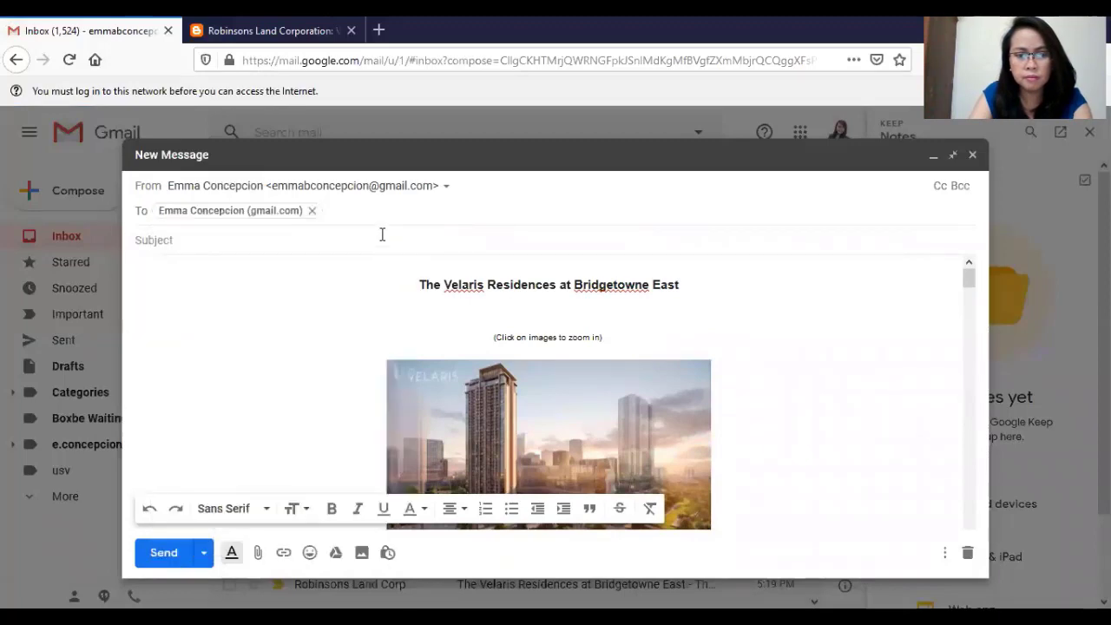
# - Enter "The Velaris Residences at Bridgetowne East" as the message subject
pyautogui.click(382, 236)
pyautogui.write('The')
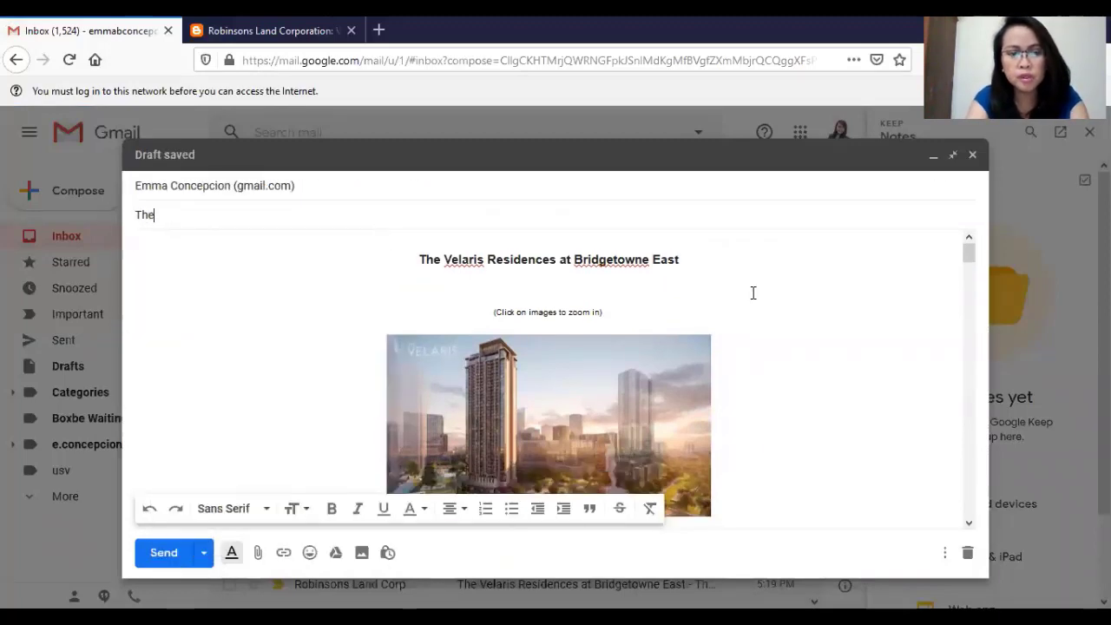
pyautogui.write(' Velar')
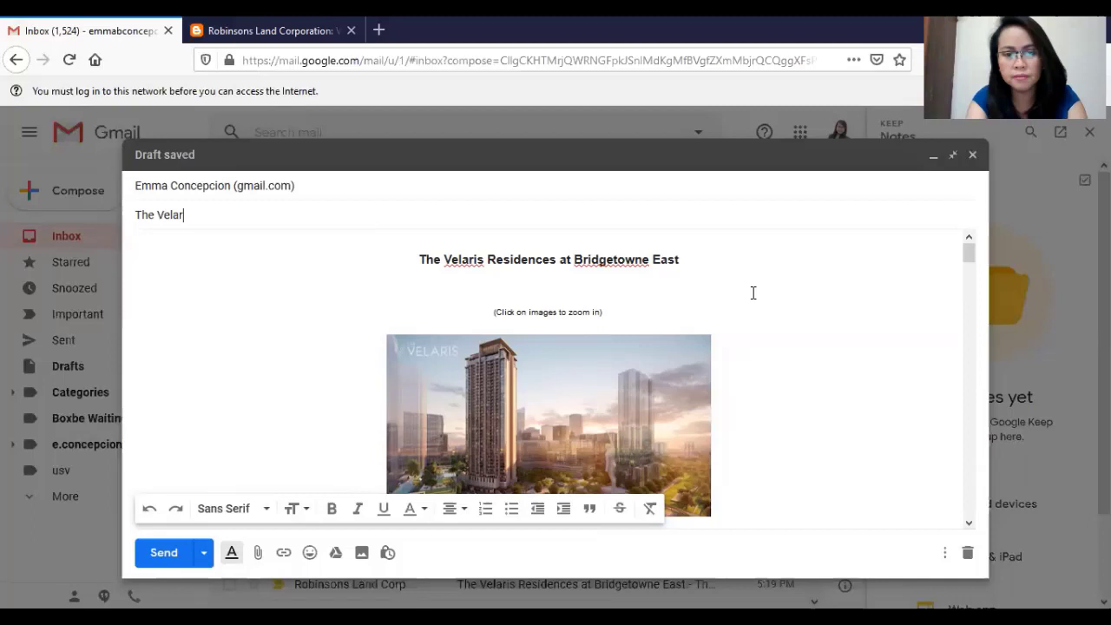
pyautogui.write('is Residence')
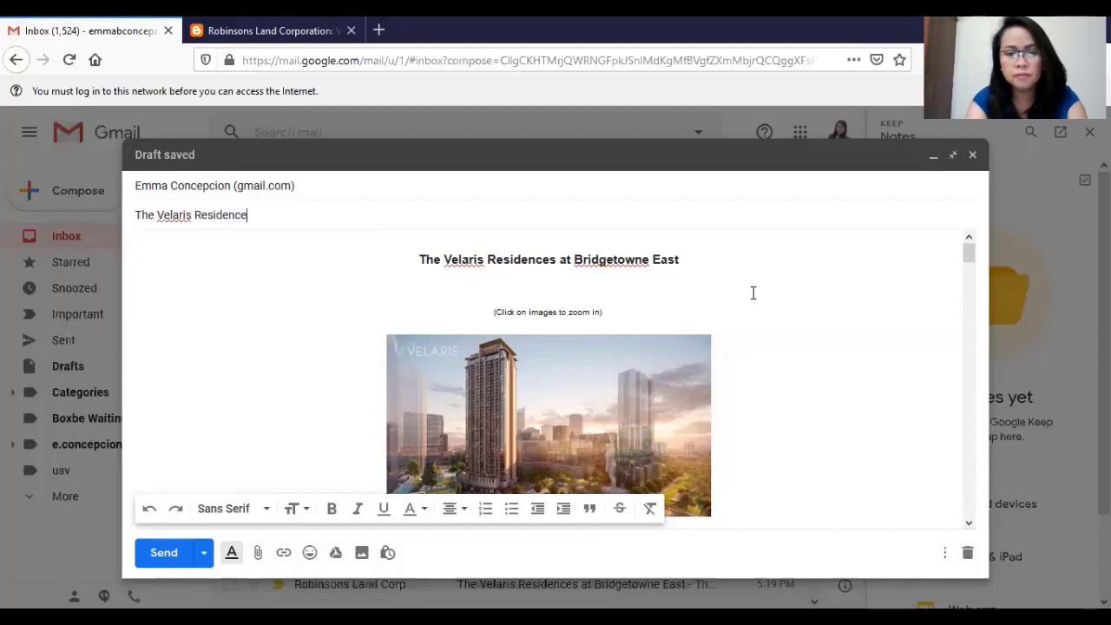
pyautogui.write('s at Bridgetowne East')
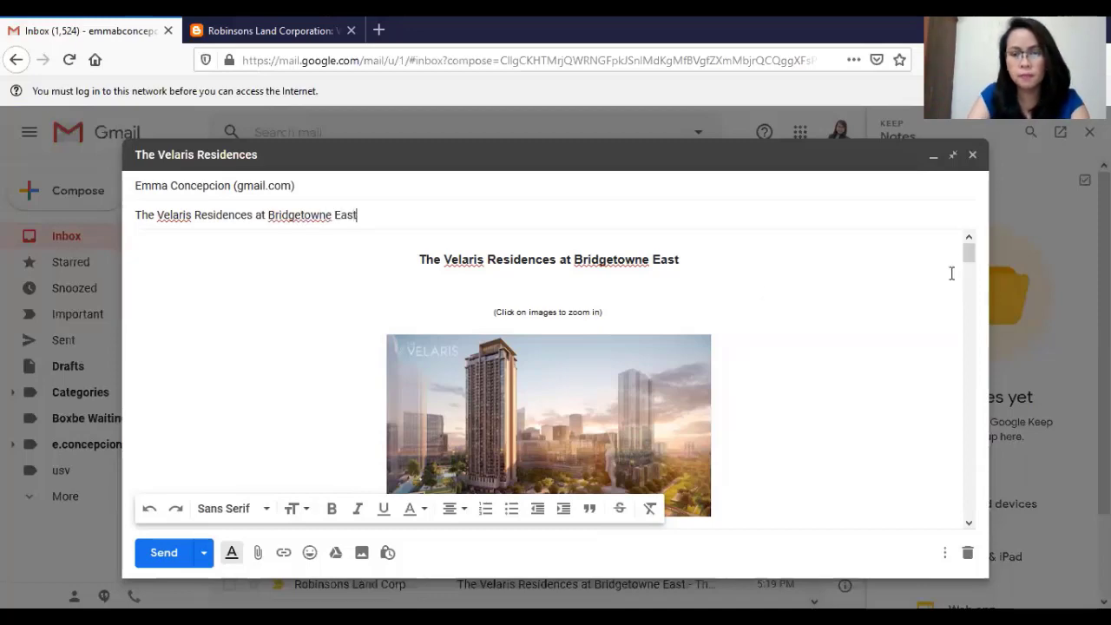
# - Check the message body down to the signature and send the email
pyautogui.scroll(-10, 951, 274)
pyautogui.scroll(-5, 970, 390)
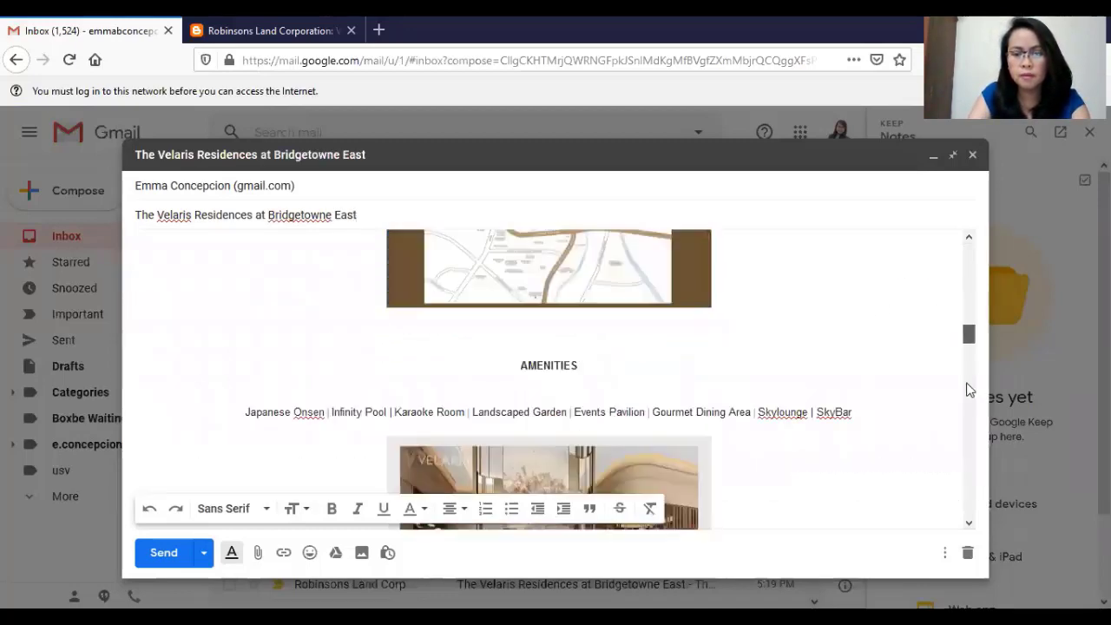
pyautogui.scroll(-15, 970, 390)
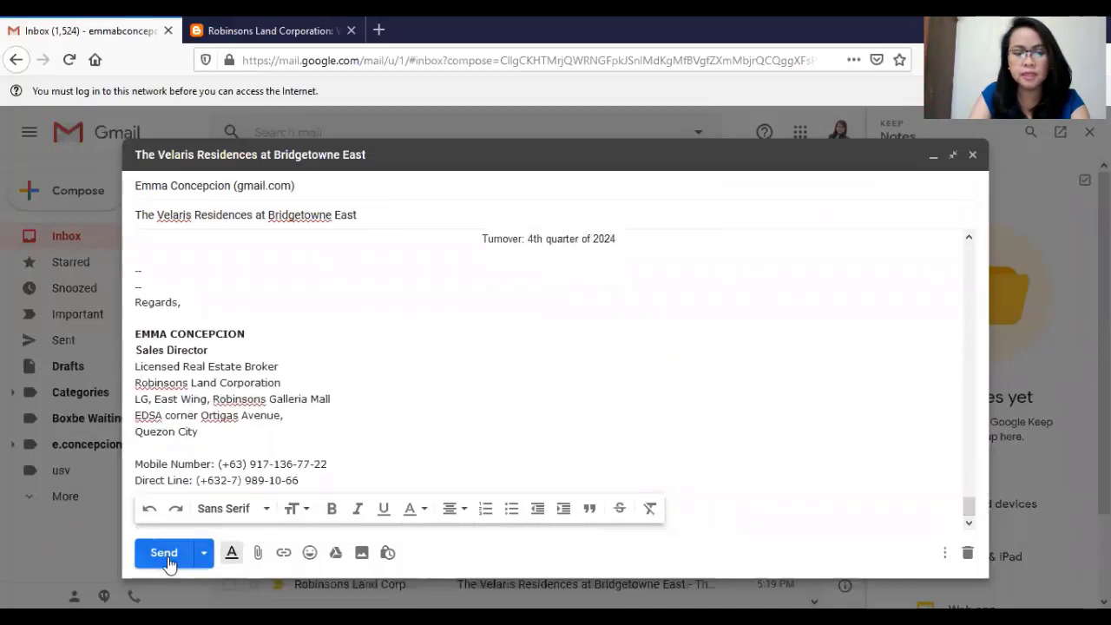
pyautogui.click(164, 553)
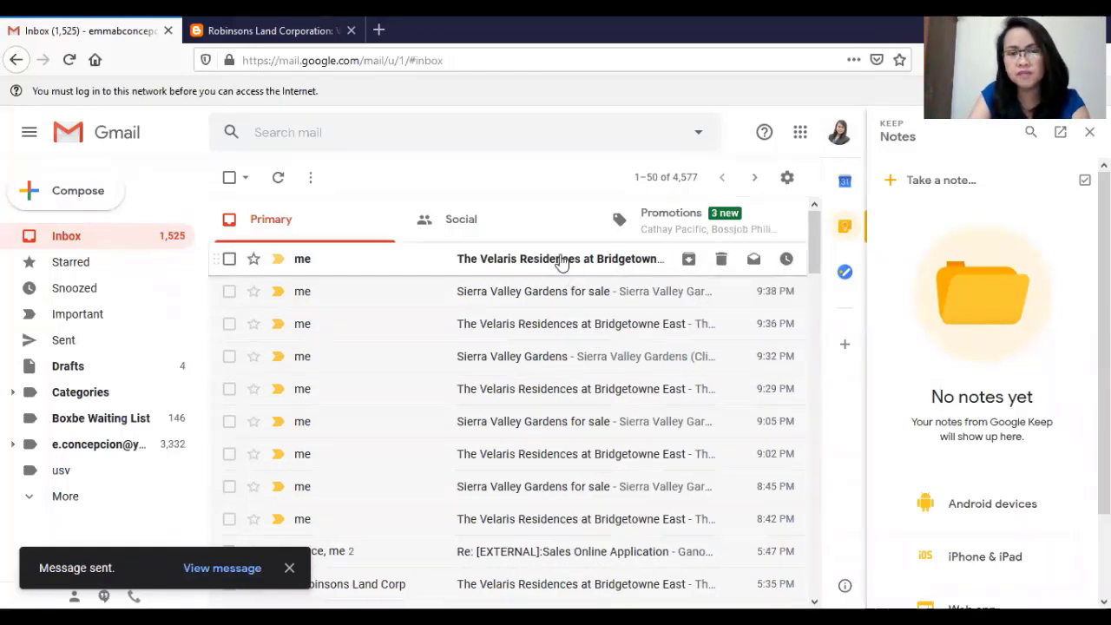
# - Open the received Velaris Residences email, review its content and view the first building image at full size
pyautogui.click(562, 261)
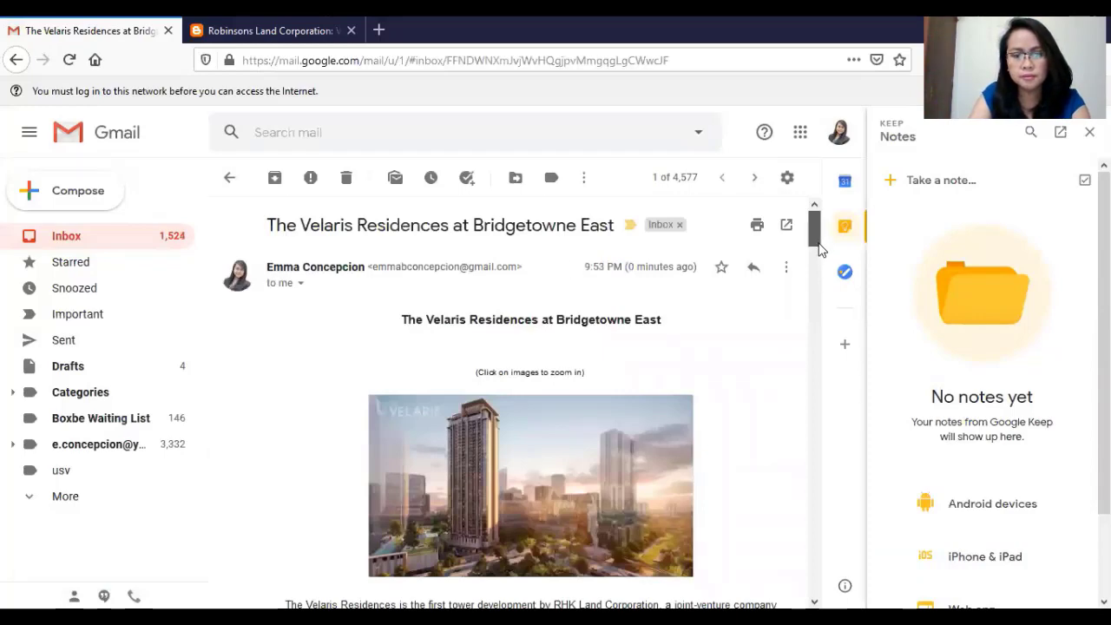
pyautogui.moveTo(818, 249)
pyautogui.mouseDown()
pyautogui.moveTo(831, 396)
pyautogui.moveTo(822, 540)
pyautogui.moveTo(836, 578)
pyautogui.moveTo(846, 228)
pyautogui.mouseUp()
pyautogui.scroll(-2, 750, 374)
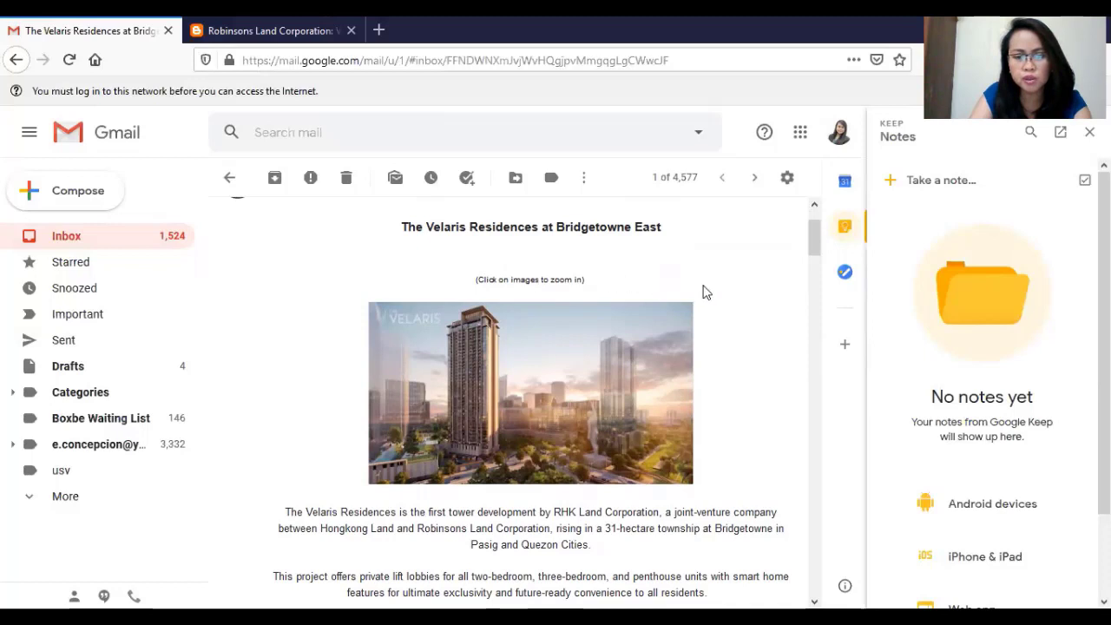
pyautogui.scroll(-2, 742, 295)
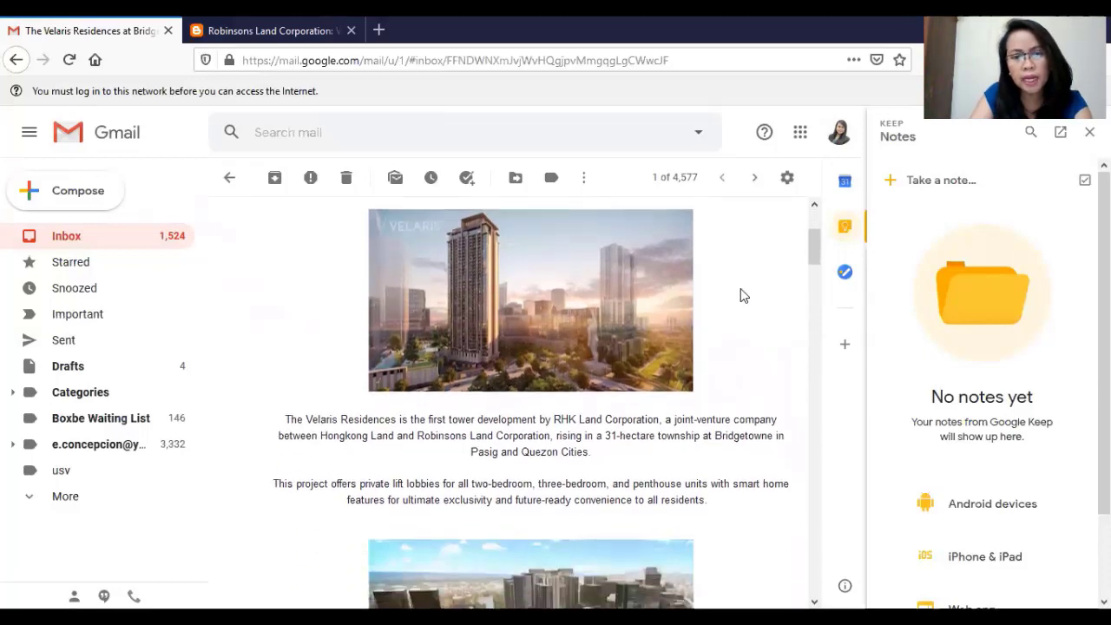
pyautogui.scroll(2, 741, 296)
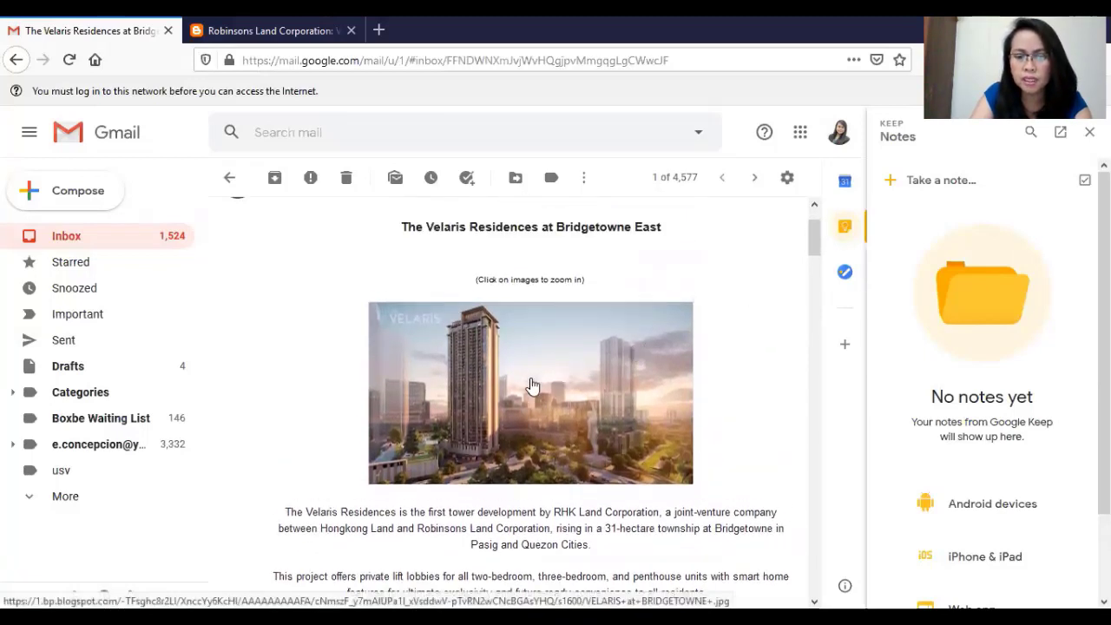
pyautogui.click(531, 379)
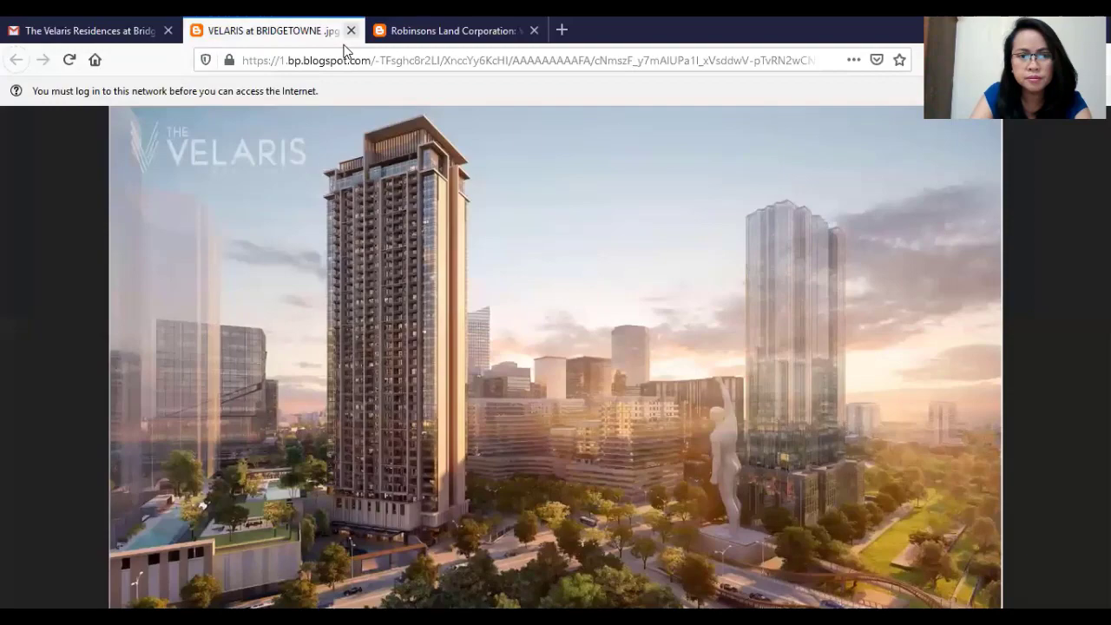
# - Close the building image, view the email's "A Vibrant Destination Estate" image at full size, and zoom in on its text and back out
pyautogui.click(351, 30)
pyautogui.scroll(-2, 738, 312)
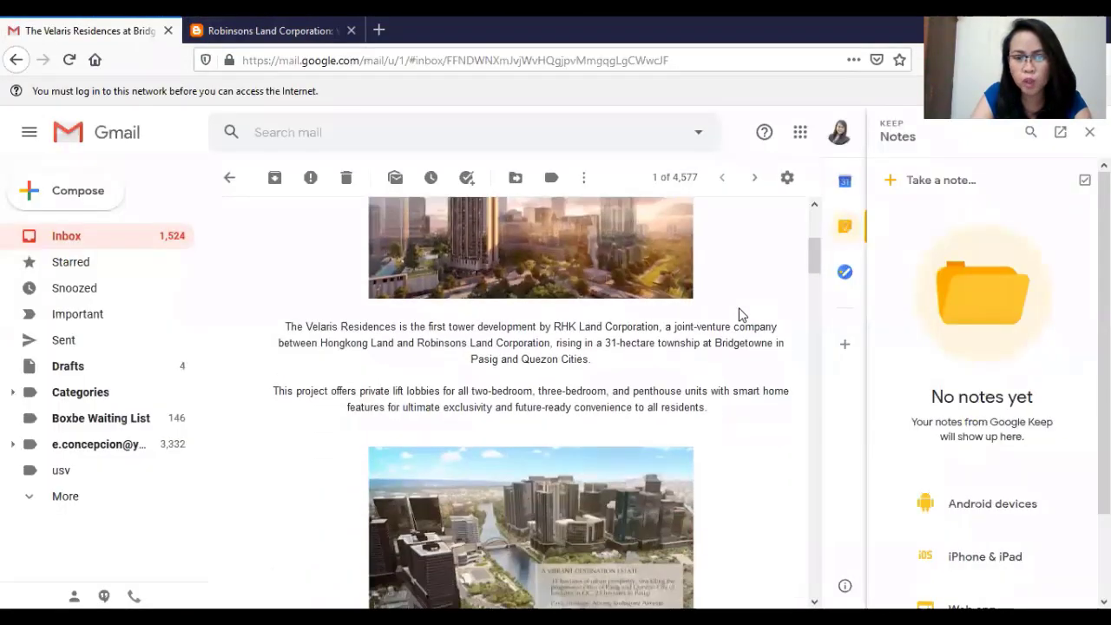
pyautogui.scroll(-3, 736, 311)
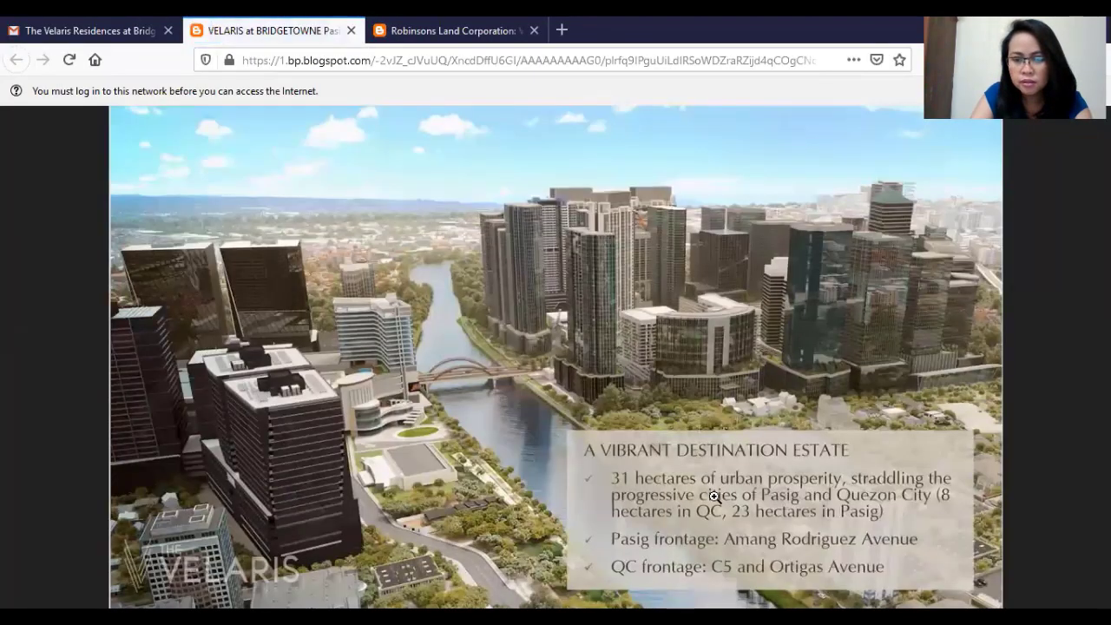
pyautogui.click(714, 497)
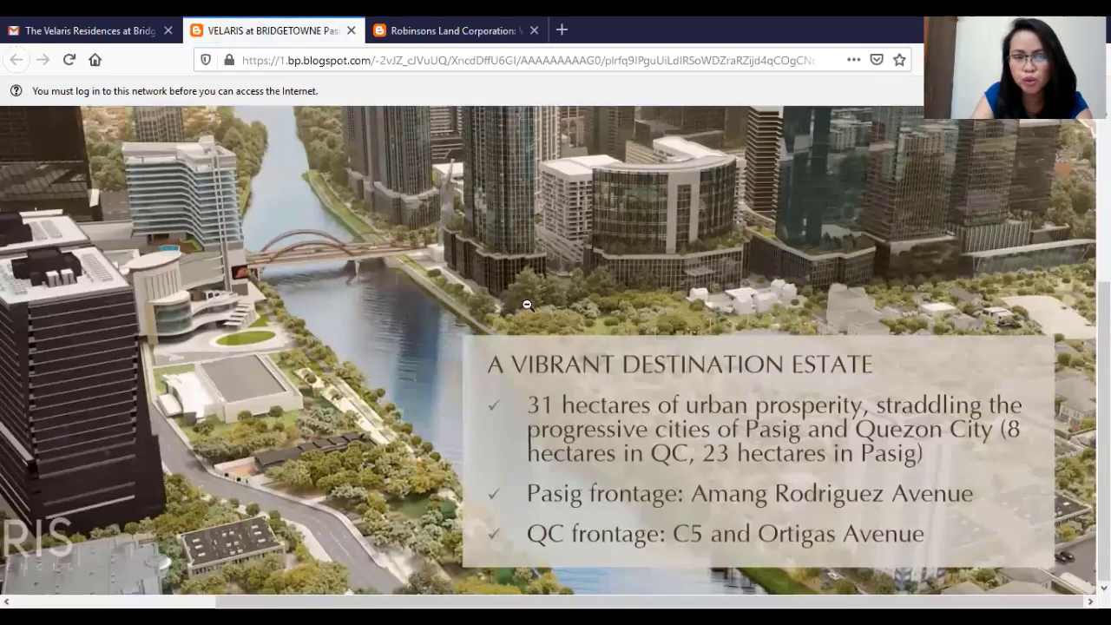
pyautogui.click(505, 276)
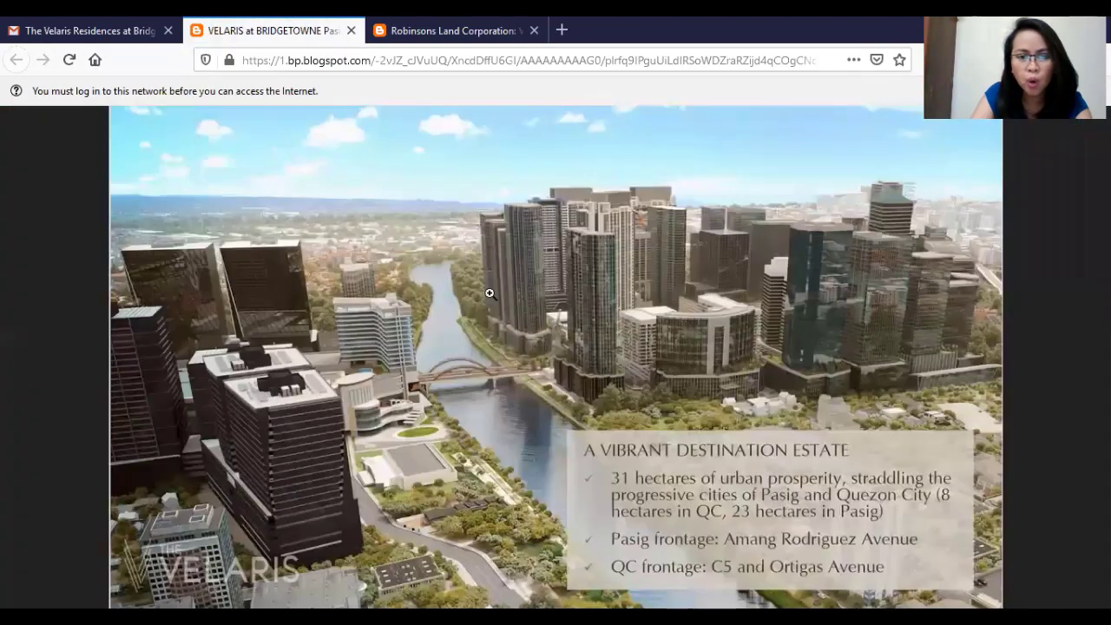
# - Return to the received Velaris email and review its amenity and location sections, ending back at the title
pyautogui.click(39, 30)
pyautogui.scroll(-3, 781, 417)
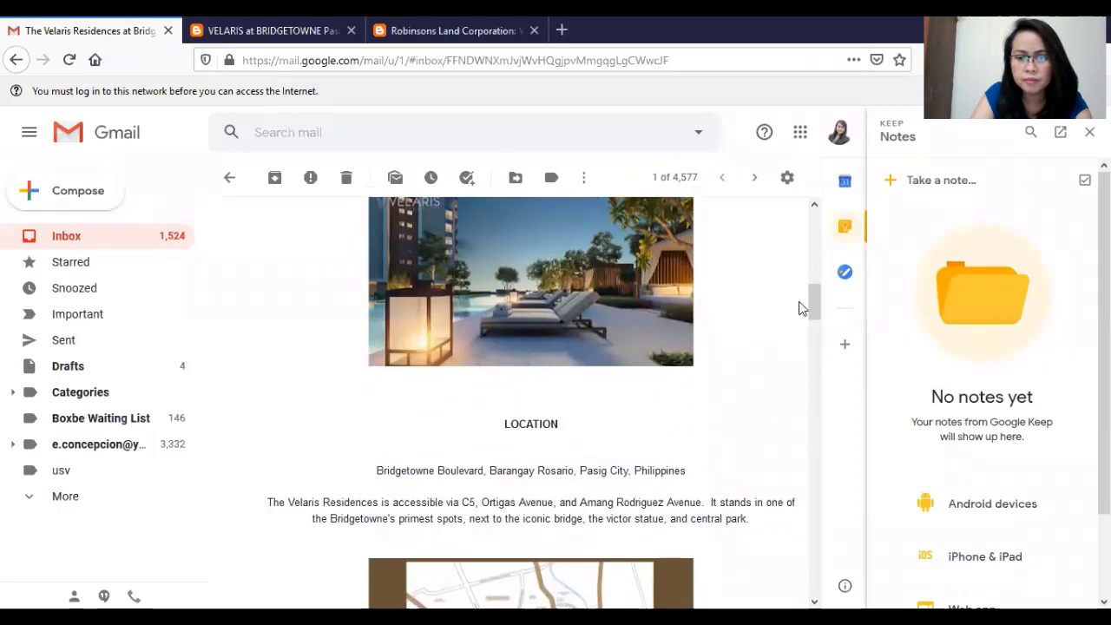
pyautogui.moveTo(813, 308); pyautogui.dragTo(814, 227)
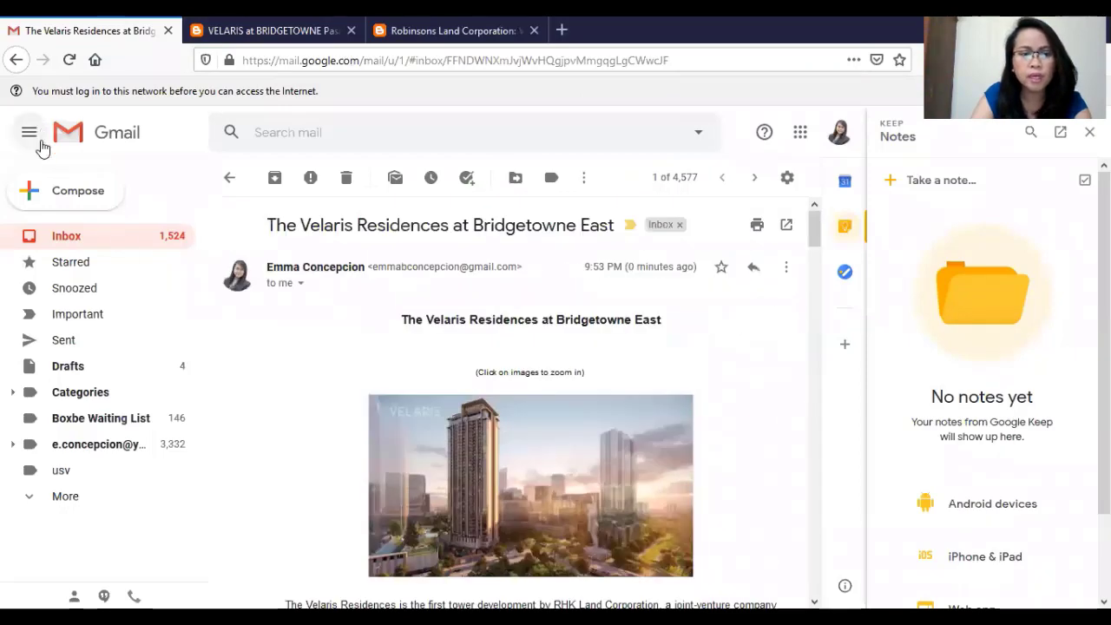
# - Start a new email in an enlarged compose window and close the estate image's browser tab
pyautogui.click(76, 204)
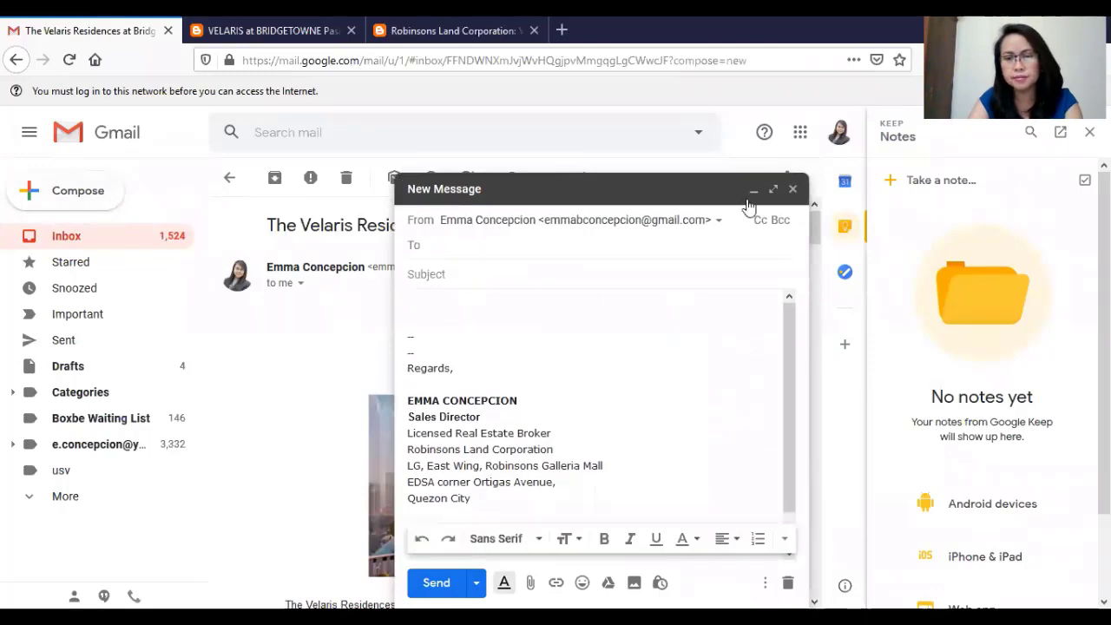
pyautogui.click(773, 188)
pyautogui.click(276, 32)
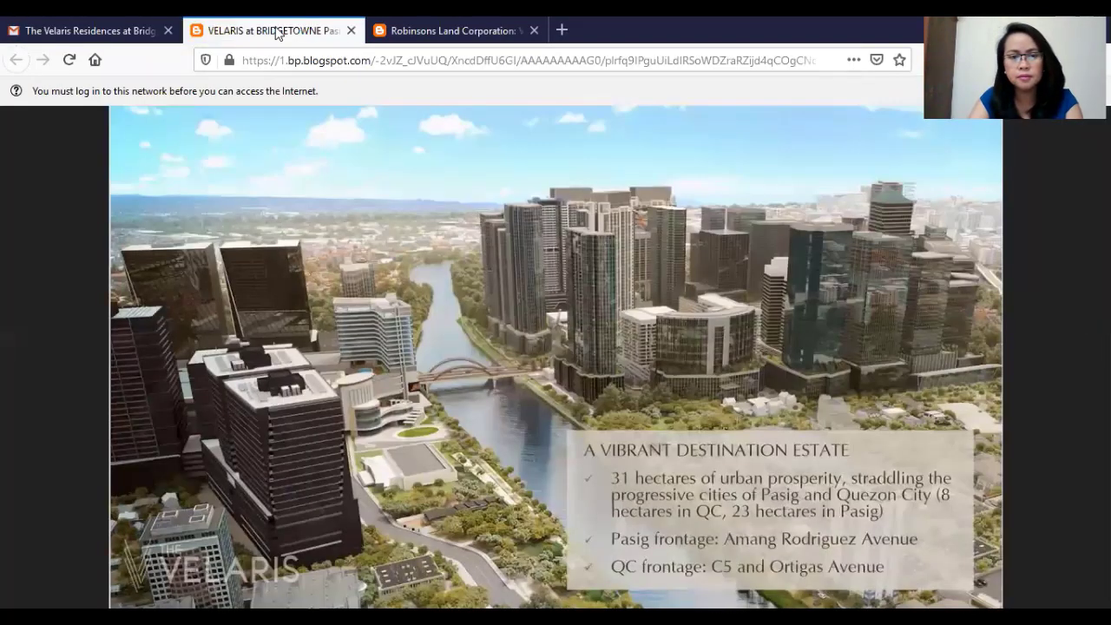
pyautogui.click(350, 31)
# - Go from the Velaris Residences page to the blog's home page and open the Sierra Valley page
pyautogui.click(609, 524)
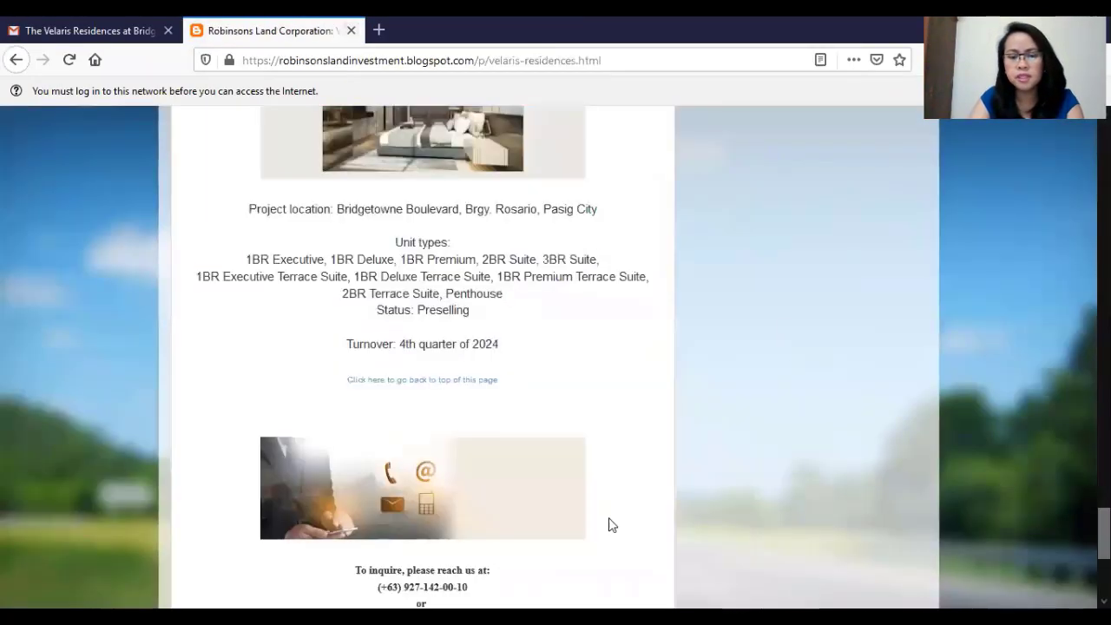
pyautogui.scroll(-4, 608, 524)
pyautogui.click(442, 475)
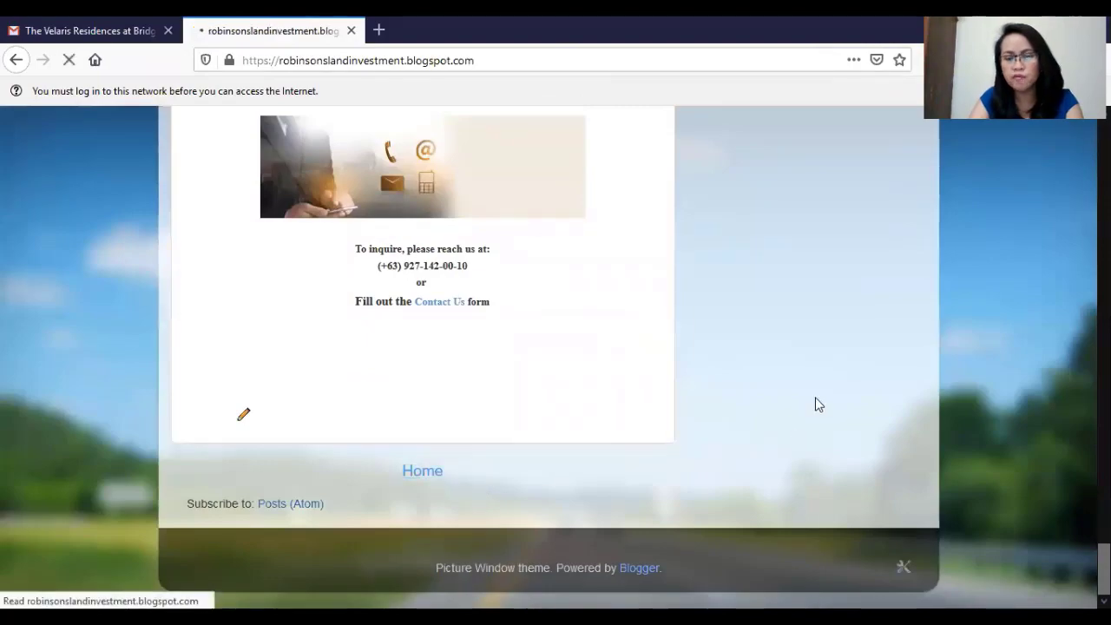
pyautogui.scroll(-3, 813, 399)
pyautogui.scroll(2, 813, 399)
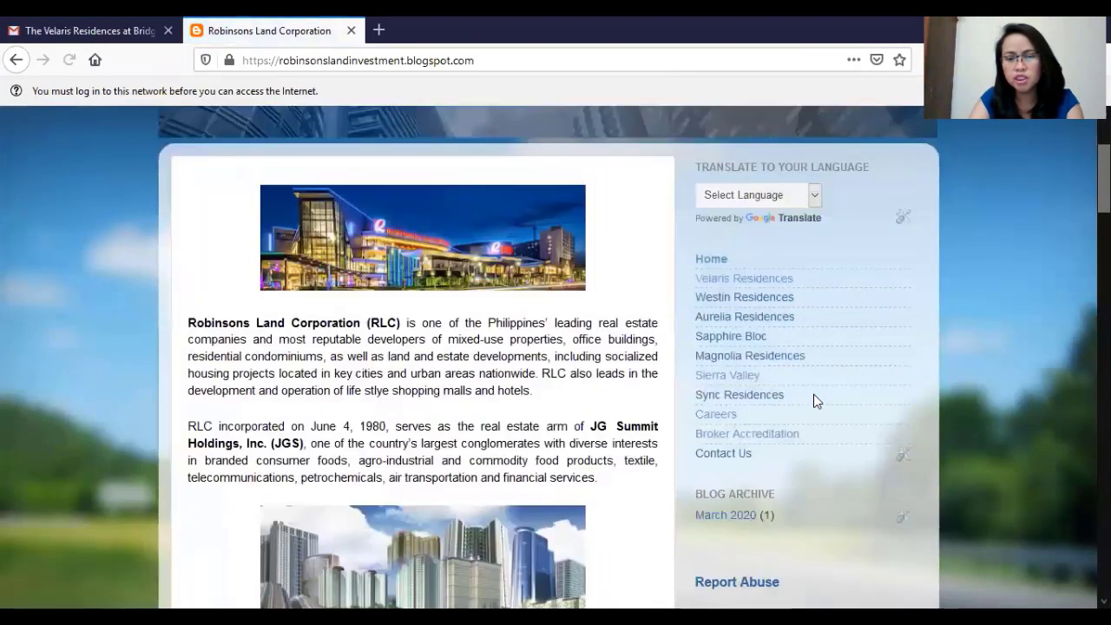
pyautogui.click(745, 382)
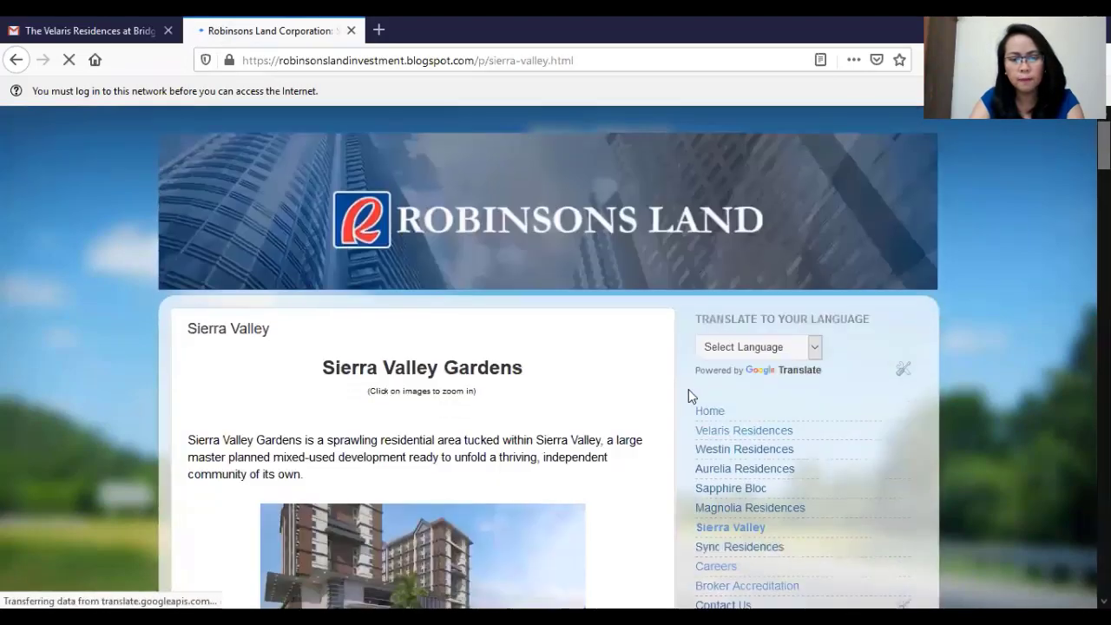
# - Copy the Sierra Valley page content from the "Sierra Valley Gardens" heading through the "Turnover: 1st quarter of 2025" line
pyautogui.scroll(-2, 677, 391)
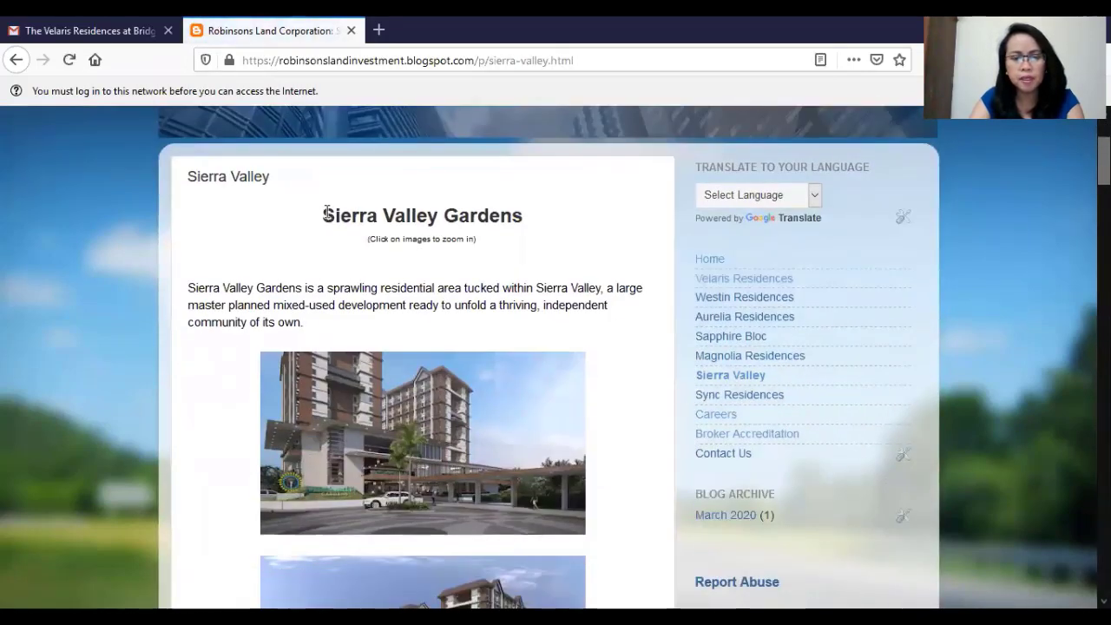
pyautogui.moveTo(322, 215); pyautogui.dragTo(452, 607)
pyautogui.click(451, 599)
pyautogui.scroll(-5, 489, 347)
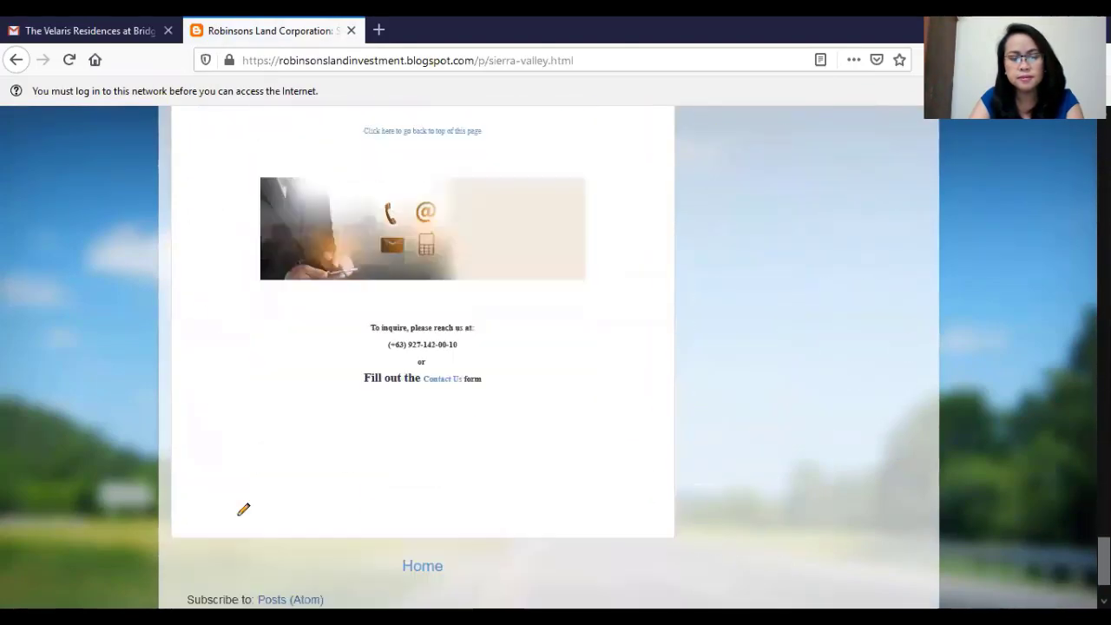
pyautogui.scroll(5, 508, 322)
pyautogui.moveTo(508, 322); pyautogui.dragTo(533, 456)
pyautogui.hotkey('ctrl', 'c')
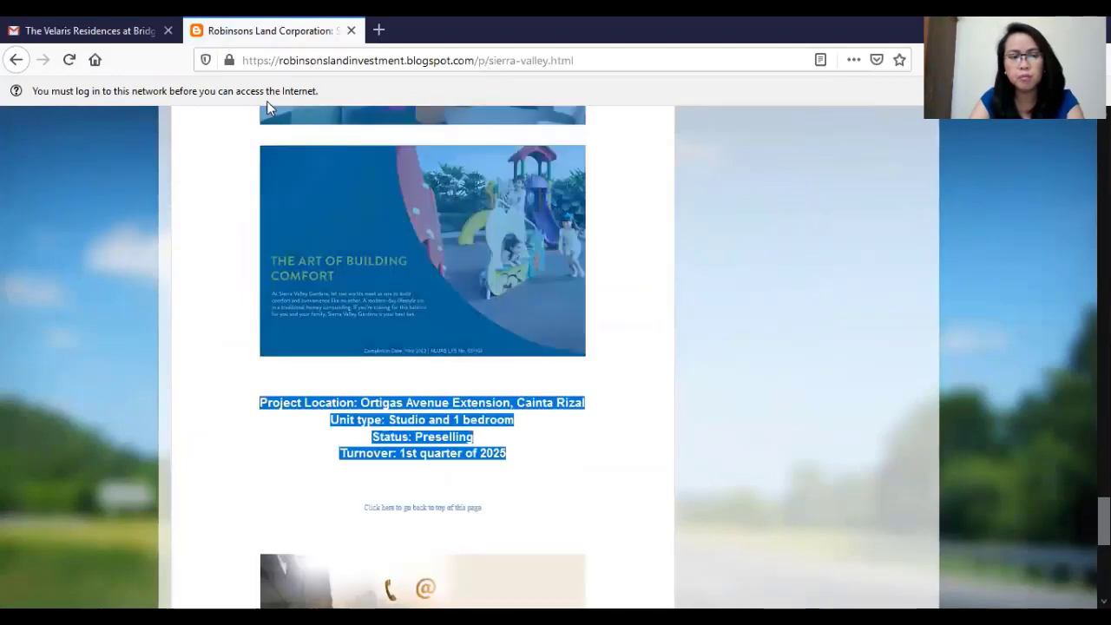
# - Paste the copied Sierra Valley content, center-aligned, into the new Gmail message above the signature
pyautogui.click(103, 31)
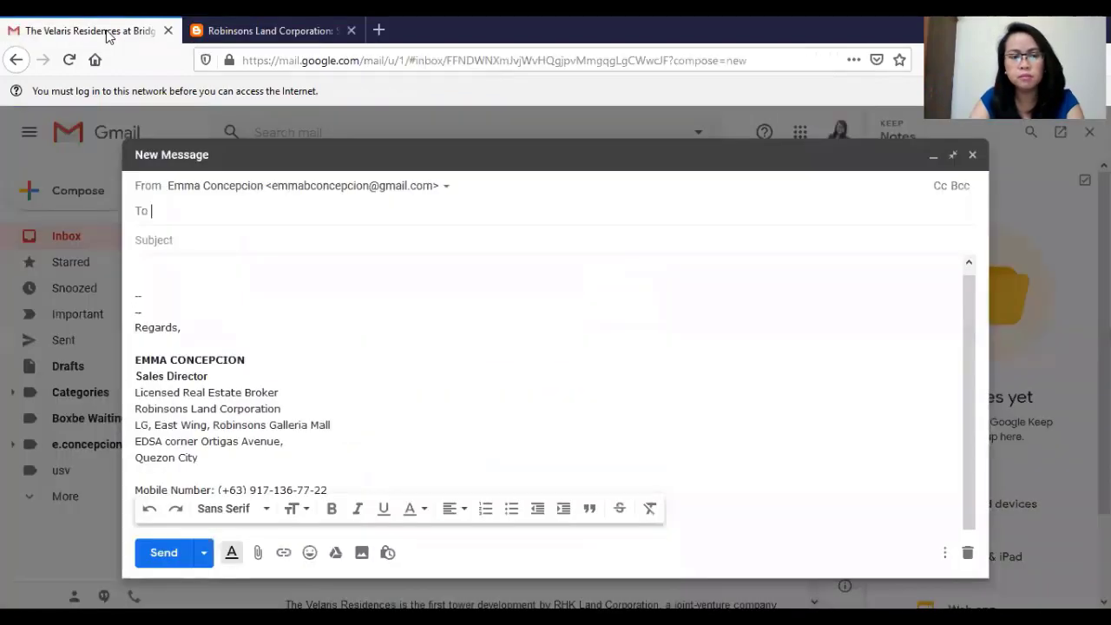
pyautogui.click(183, 268)
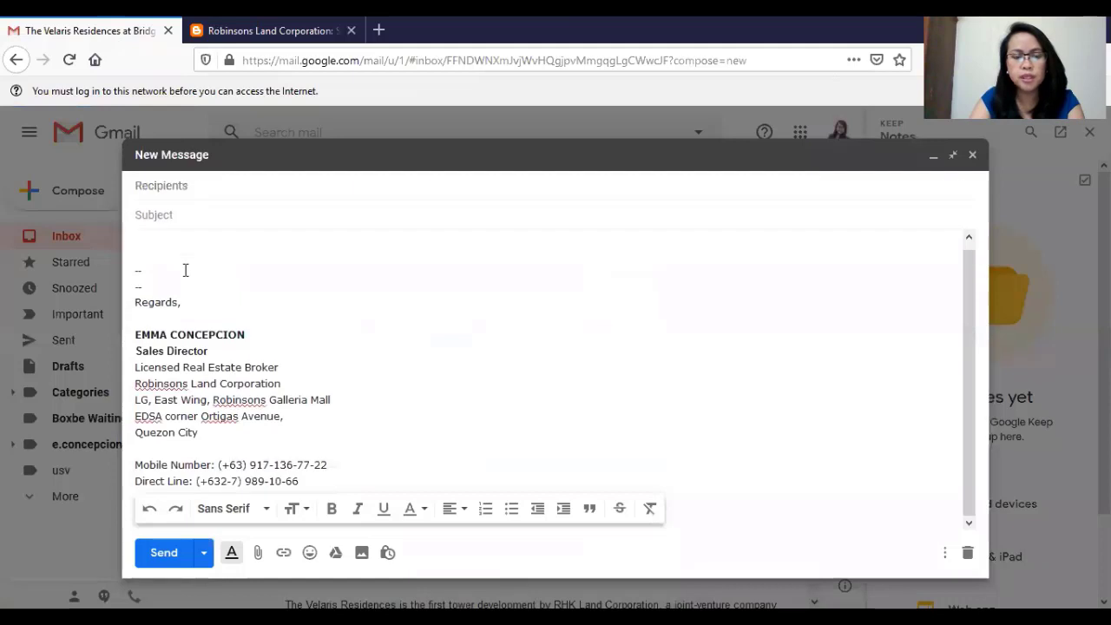
pyautogui.click(449, 508)
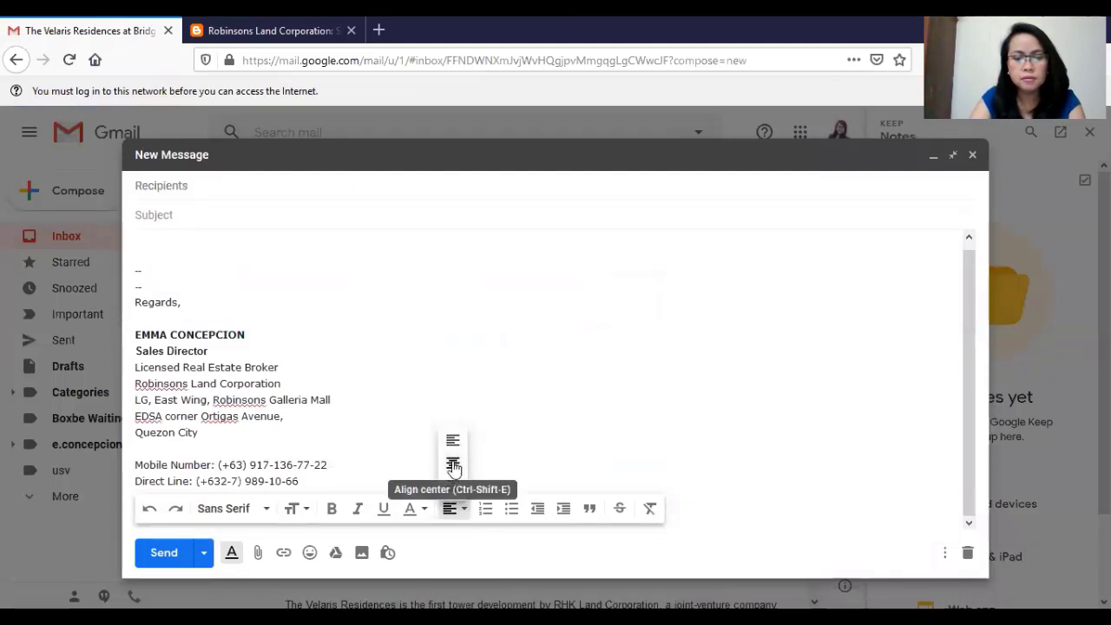
pyautogui.click(452, 465)
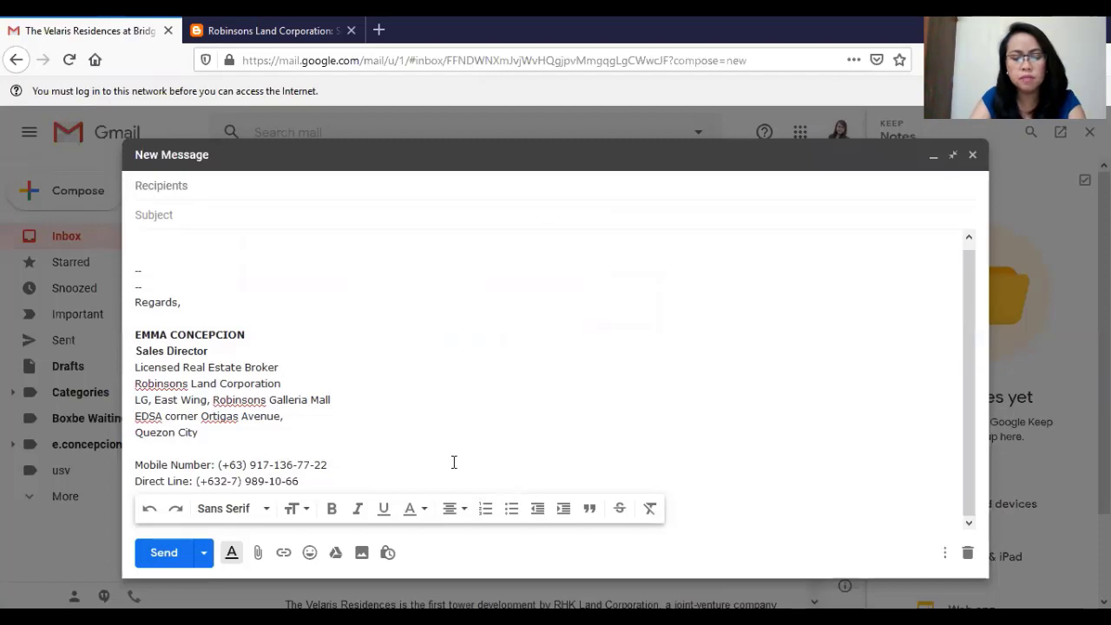
pyautogui.hotkey('ctrl', 'v')
pyautogui.scroll(-3, 736, 388)
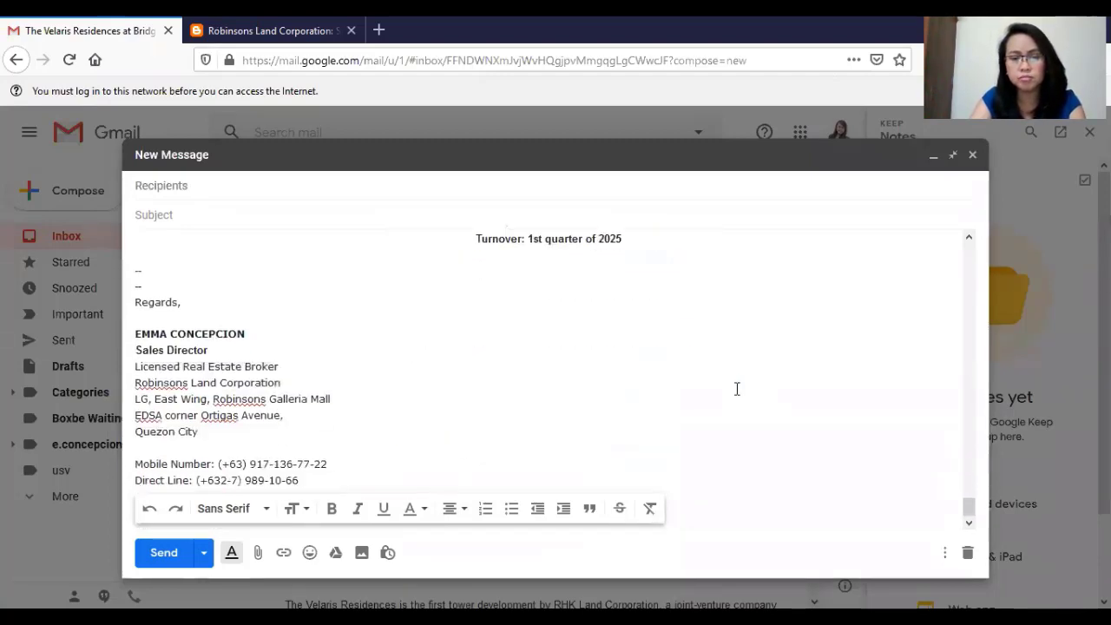
pyautogui.hotkey('ctrl', 'v')
# - Add the two lines "Own a condo in Cainta" and "for as low as 10,000 pesos per month!" below "(Click on images to zoom in)"
pyautogui.scroll(5, 736, 389)
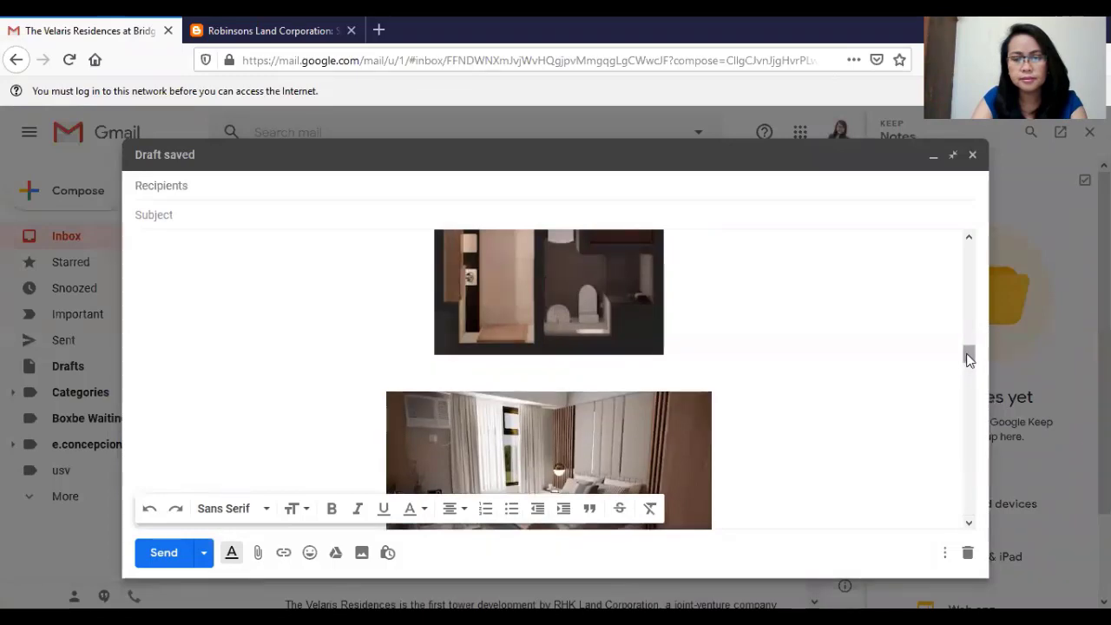
pyautogui.scroll(1, 971, 323)
pyautogui.scroll(3, 971, 324)
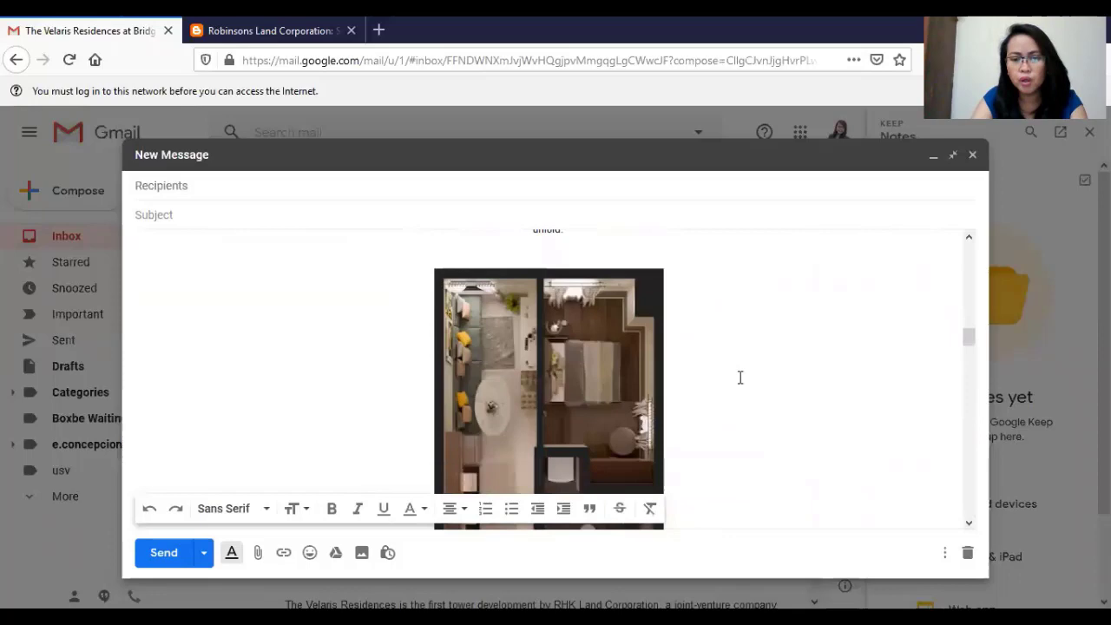
pyautogui.moveTo(967, 323); pyautogui.dragTo(960, 250)
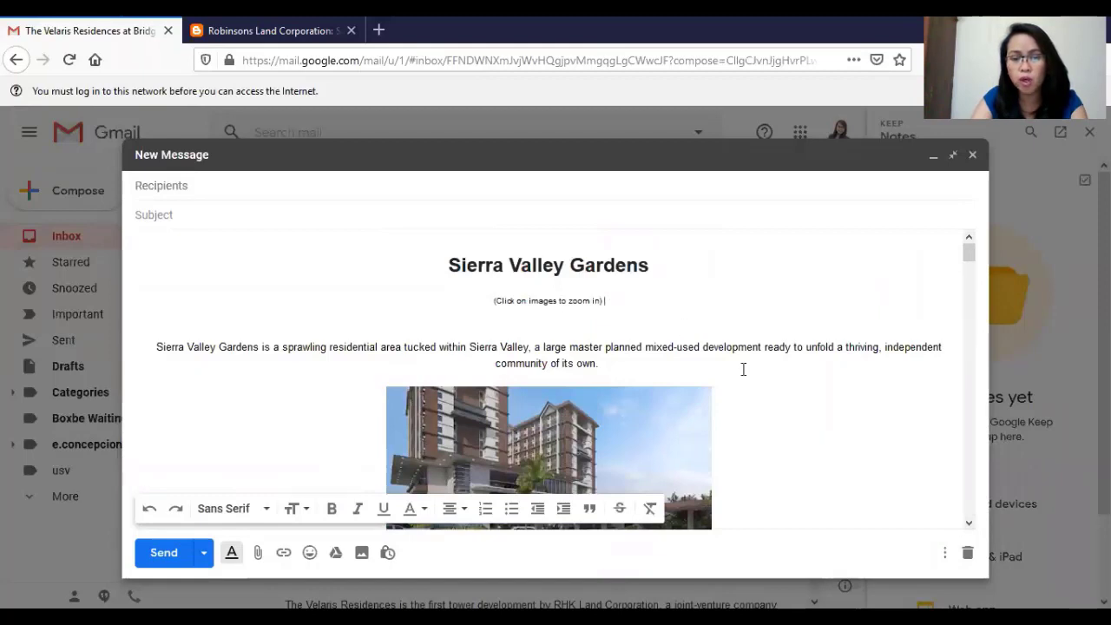
pyautogui.press('Return')
pyautogui.press('Return')
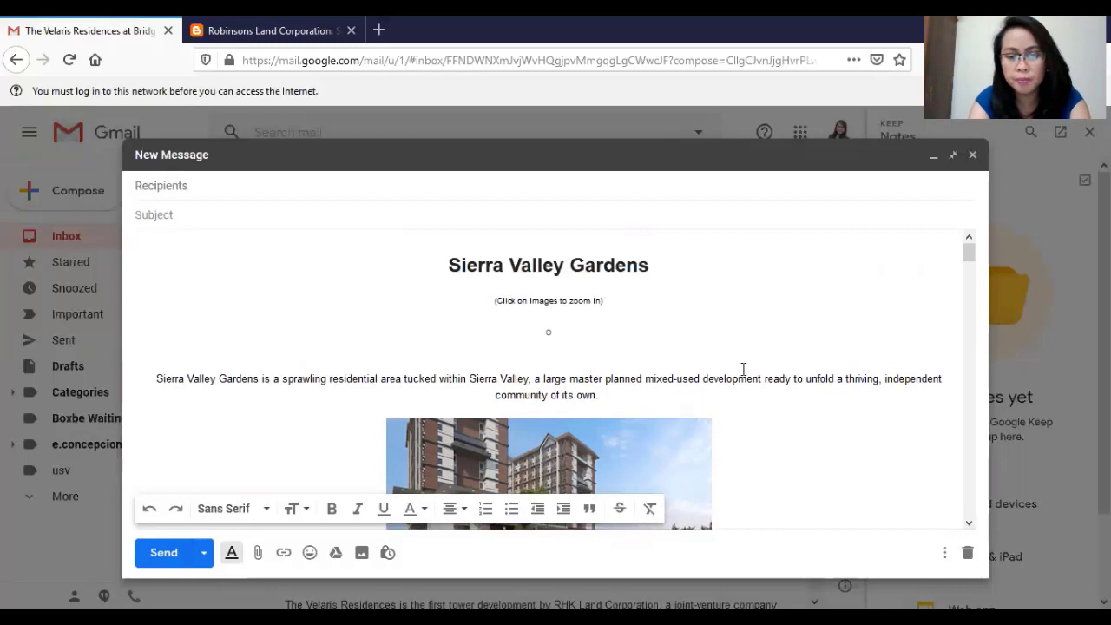
pyautogui.write('Own a condo i')
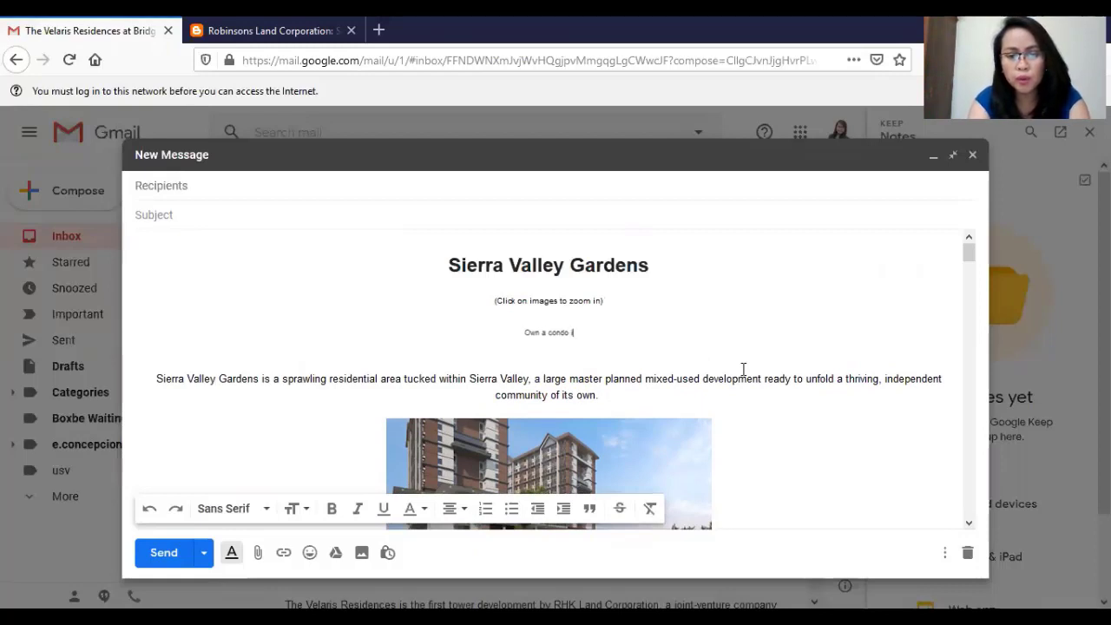
pyautogui.write('n Cainta')
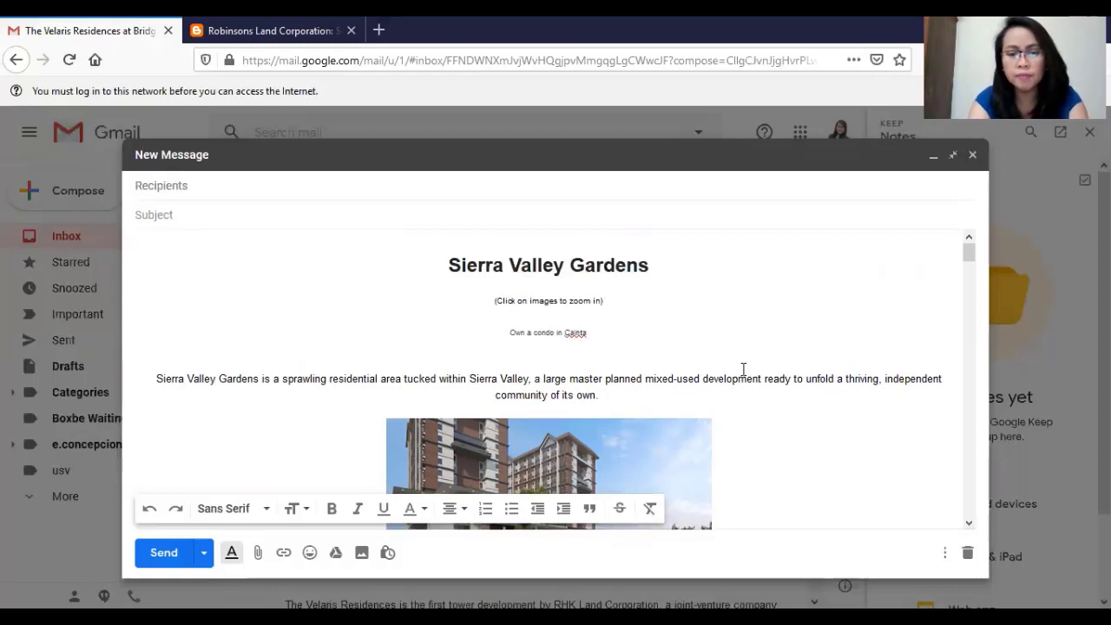
pyautogui.press('Return')
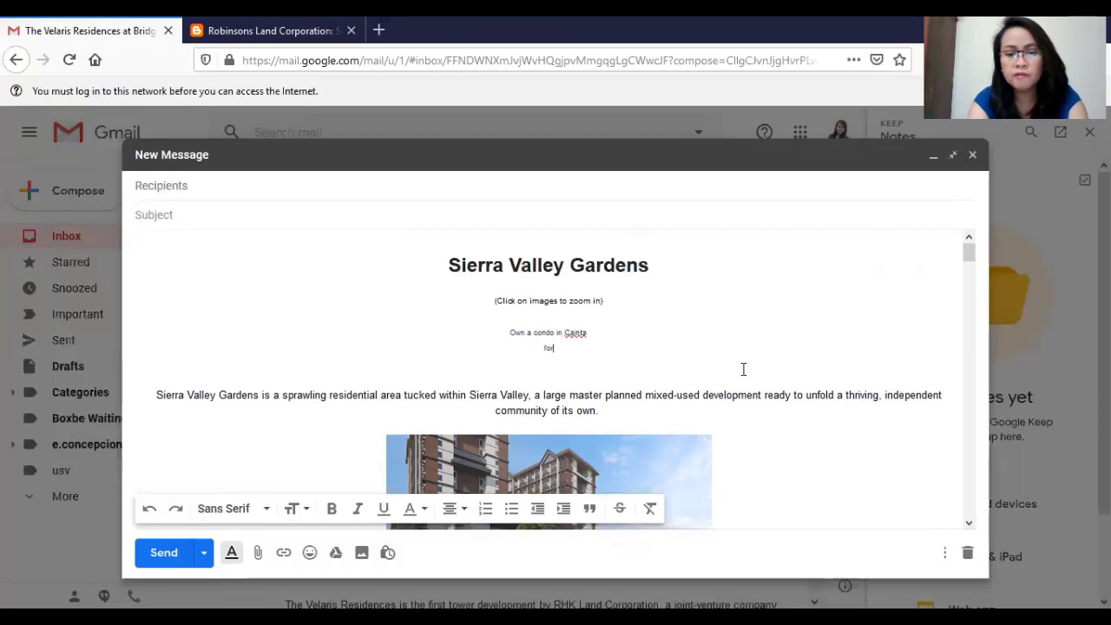
pyautogui.write('for as low as ')
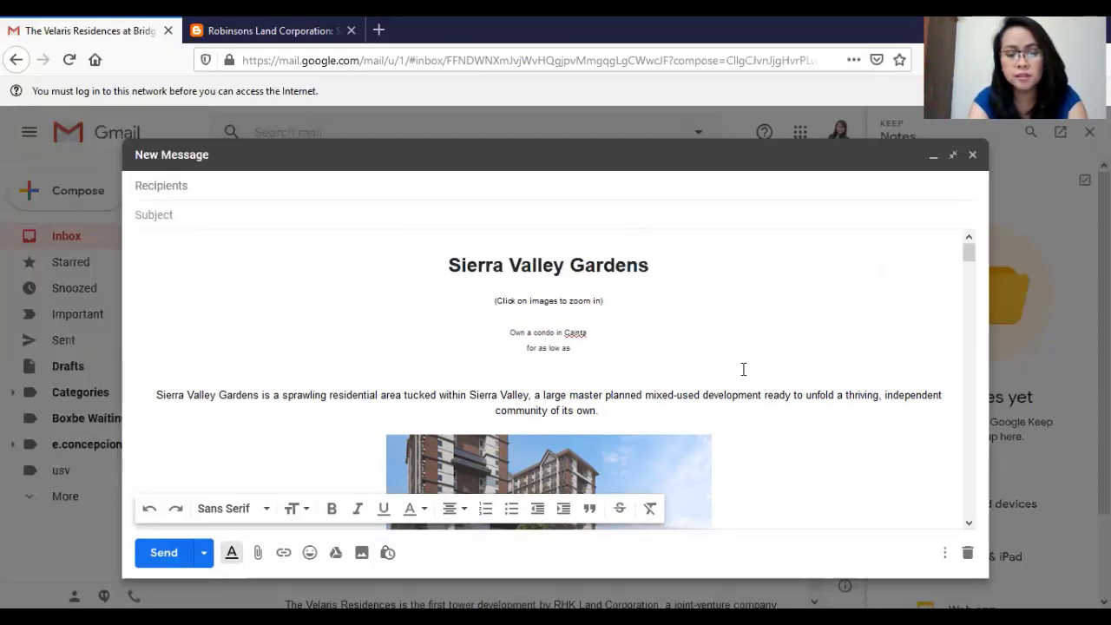
pyautogui.write('10,000')
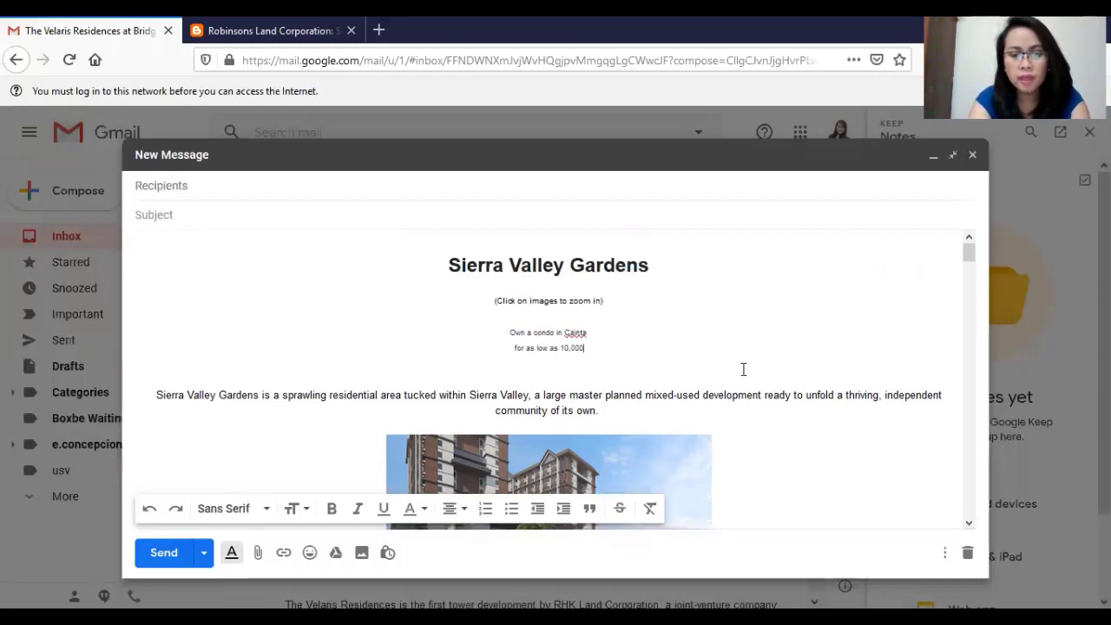
pyautogui.write(' pesos per')
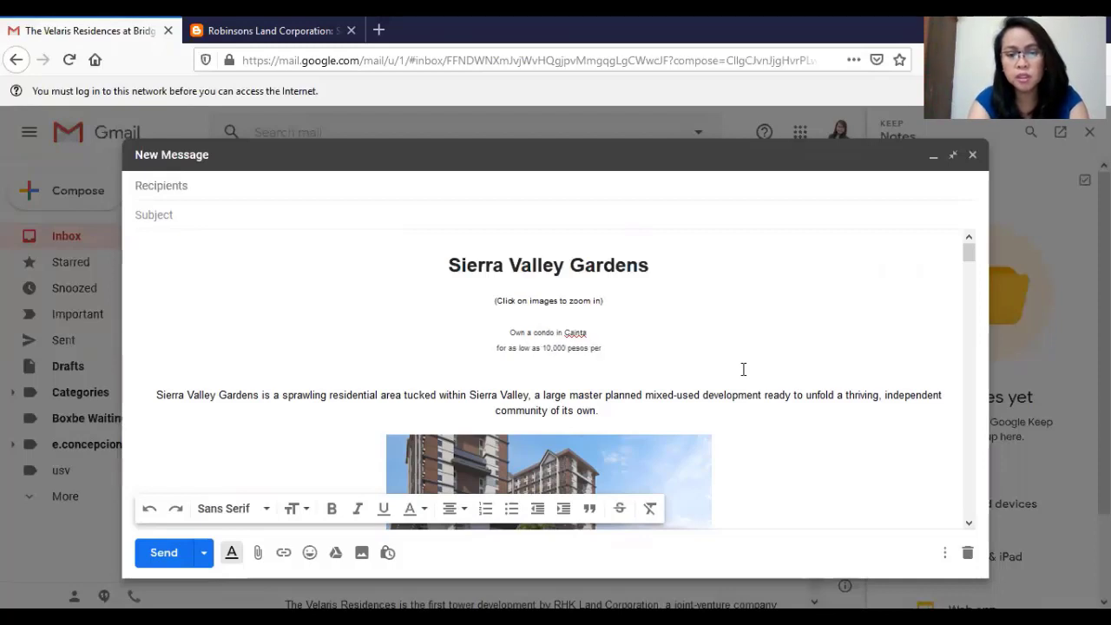
pyautogui.write(' month!')
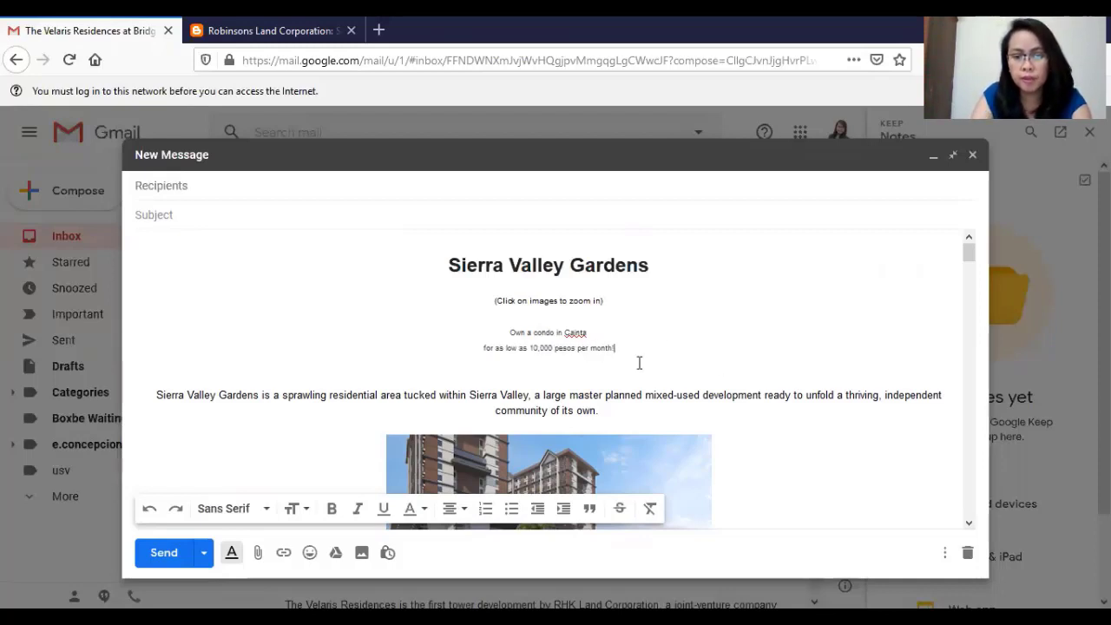
# - Format the two new promotional lines about the Cainta condo in Large size and bold
pyautogui.moveTo(650, 350); pyautogui.dragTo(508, 327)
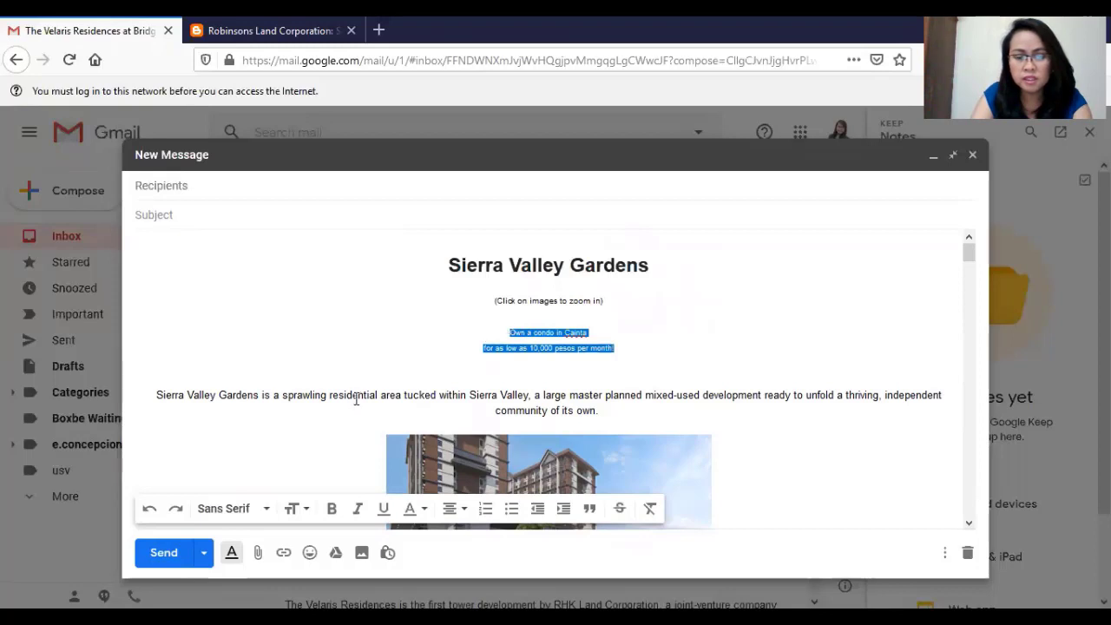
pyautogui.click(299, 508)
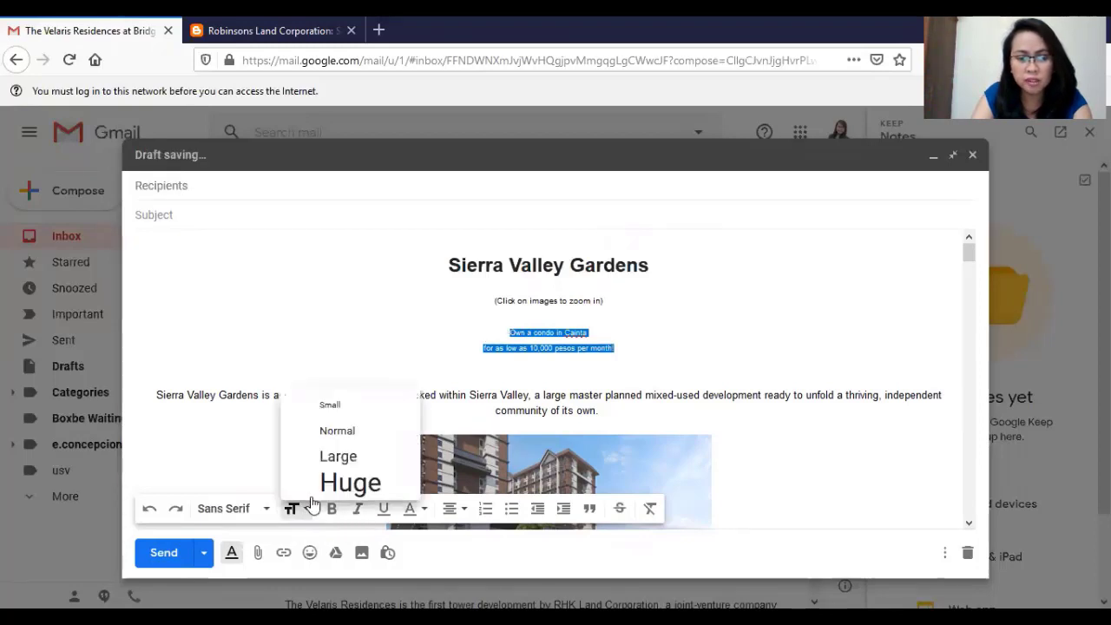
pyautogui.click(331, 456)
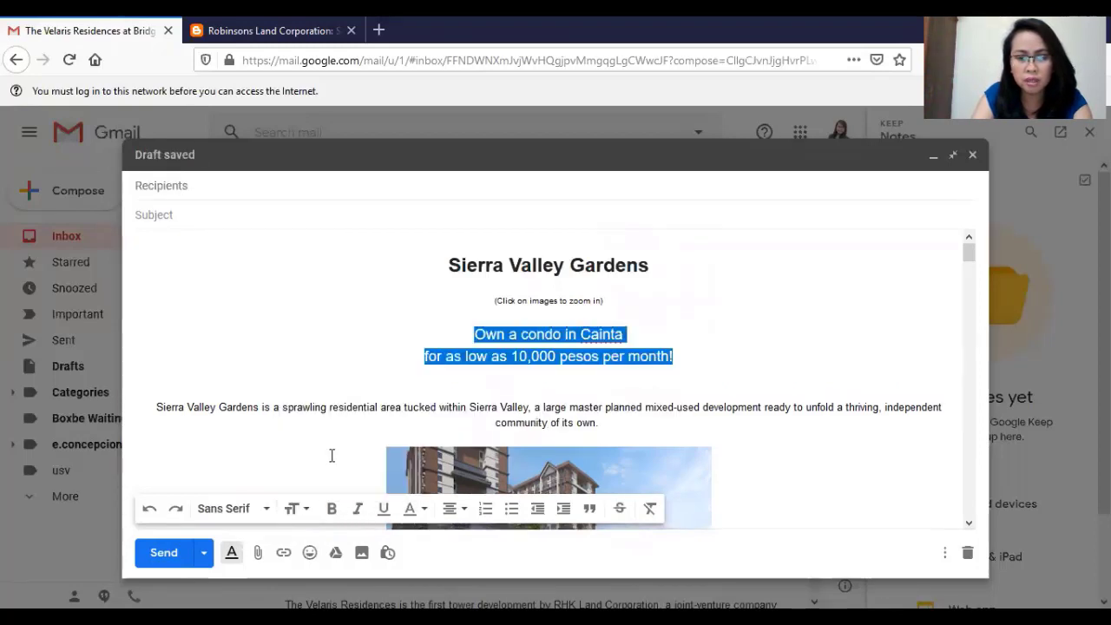
pyautogui.click(332, 508)
pyautogui.press('Right')
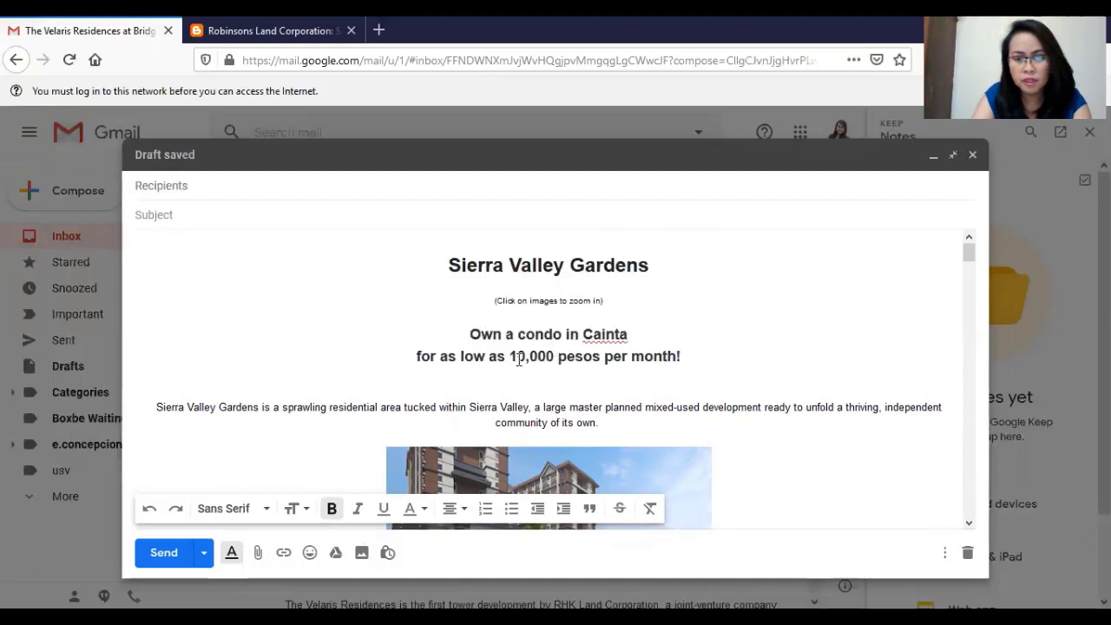
# - Change the text color of "10,000 pesos per month" in the second promotional line to blue
pyautogui.moveTo(510, 356); pyautogui.dragTo(678, 356)
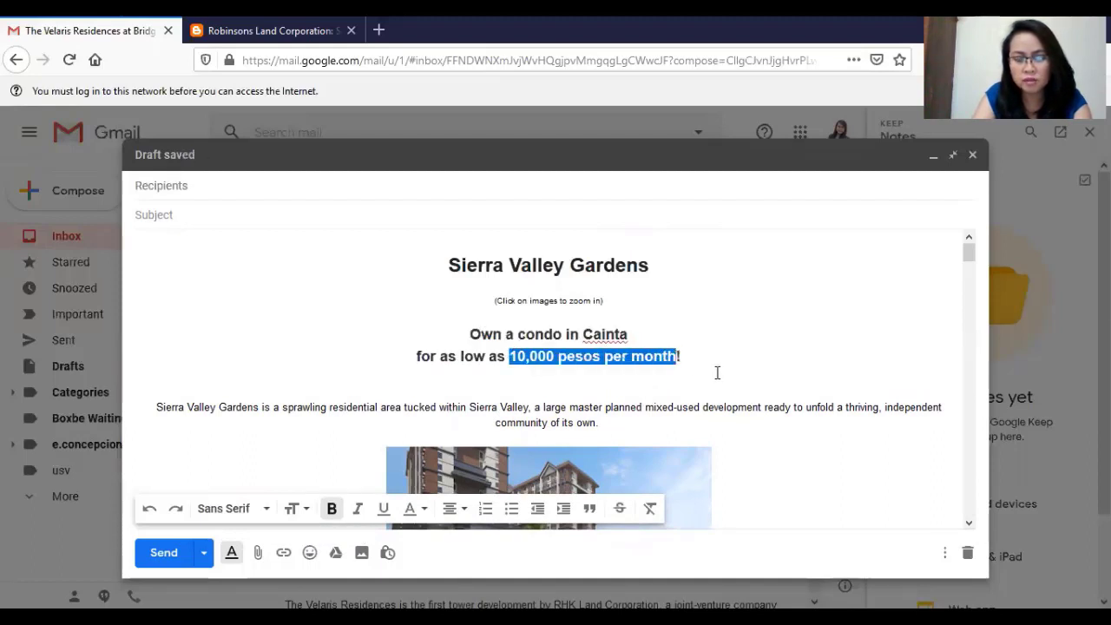
pyautogui.click(426, 511)
pyautogui.click(390, 402)
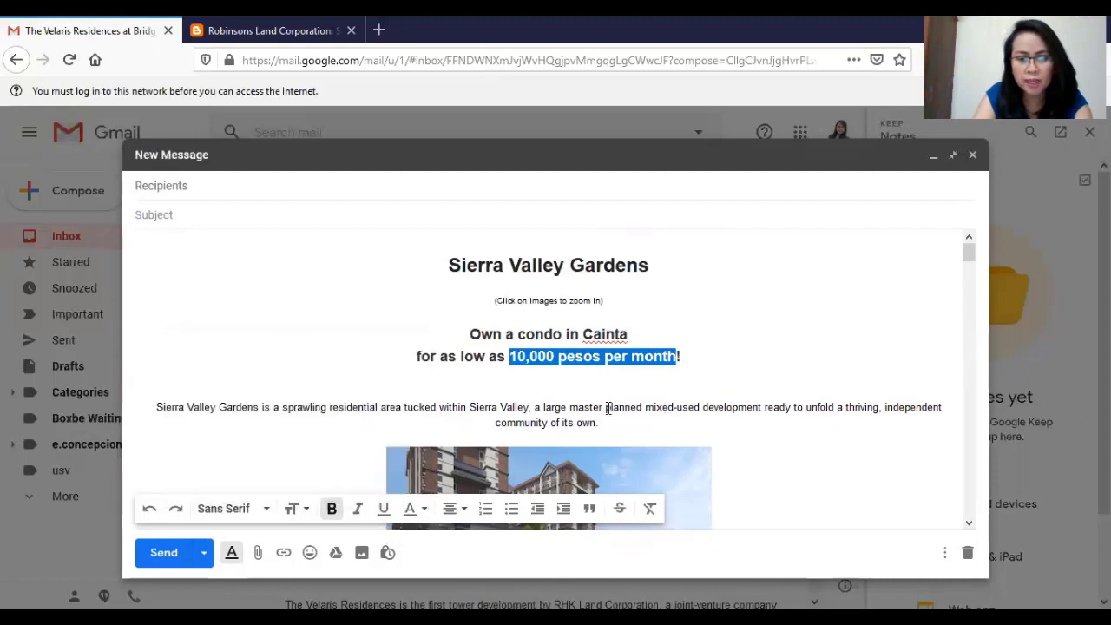
pyautogui.click(771, 401)
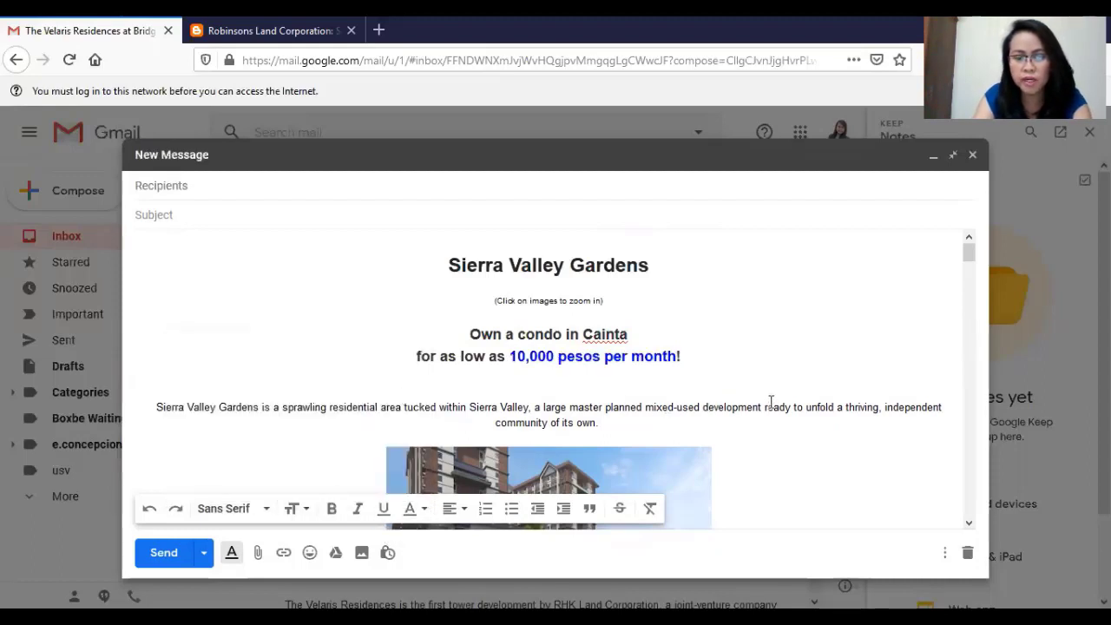
# - Address the message to the sender's own Gmail address, picked from the suggested contacts
pyautogui.click(249, 196)
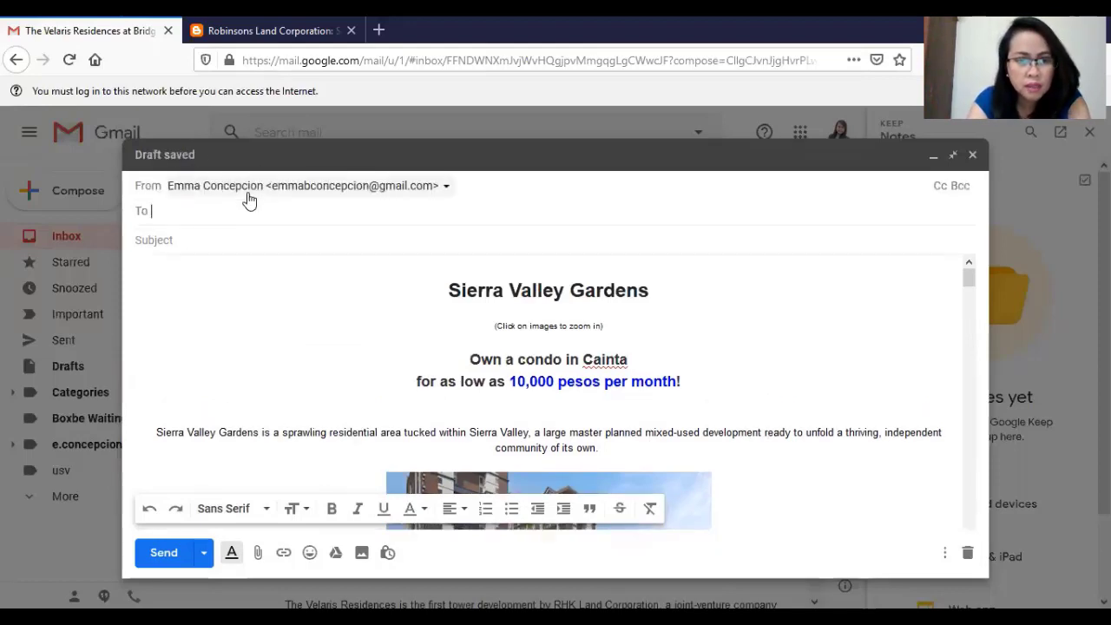
pyautogui.write('emma')
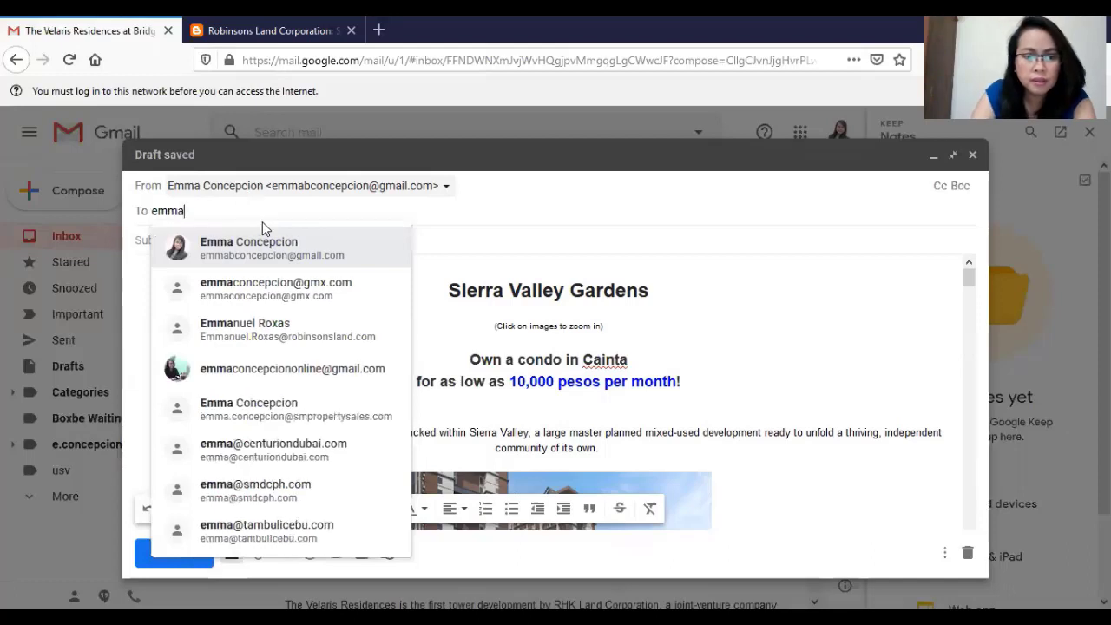
pyautogui.click(263, 248)
pyautogui.click(263, 240)
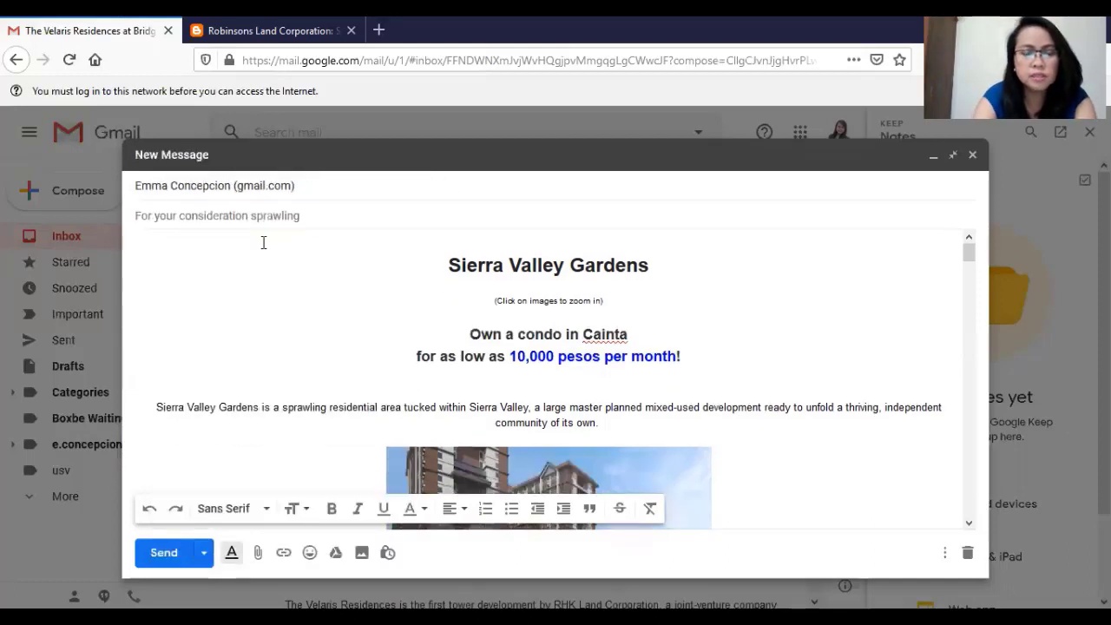
# - Enter "Sierra Valley Gardens condominium for sale" as the message subject
pyautogui.write('Sie')
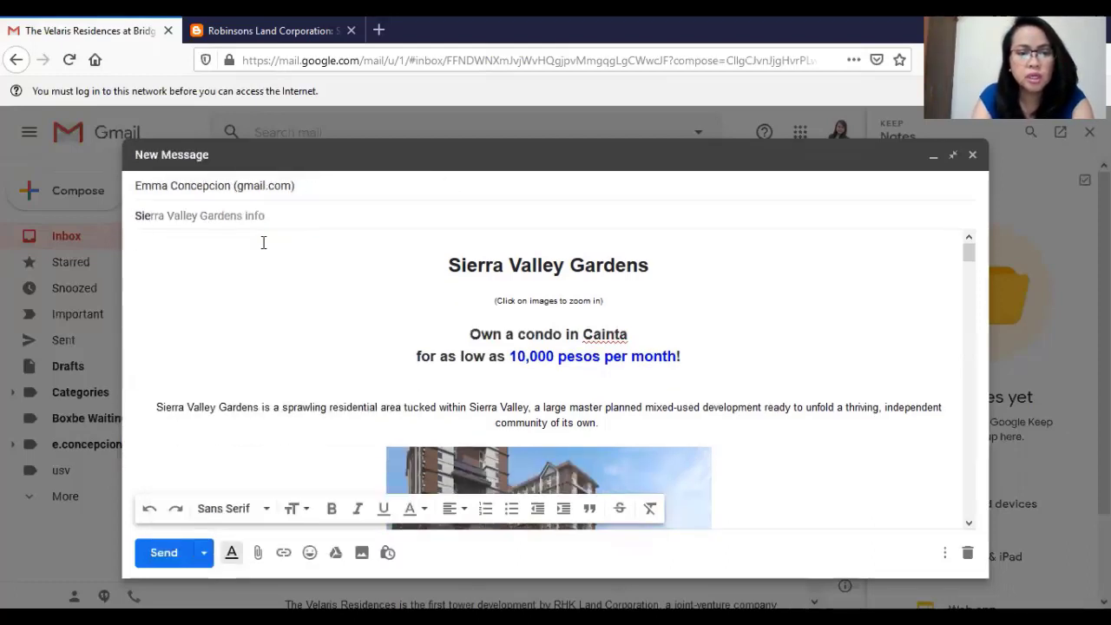
pyautogui.press('Tab')
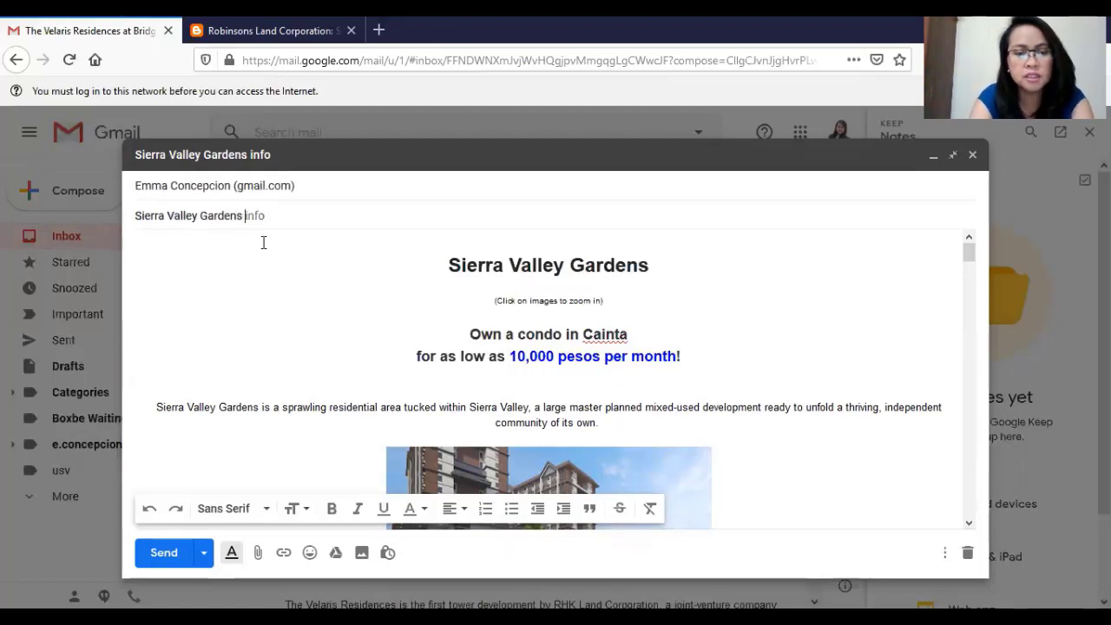
pyautogui.write('for sale')
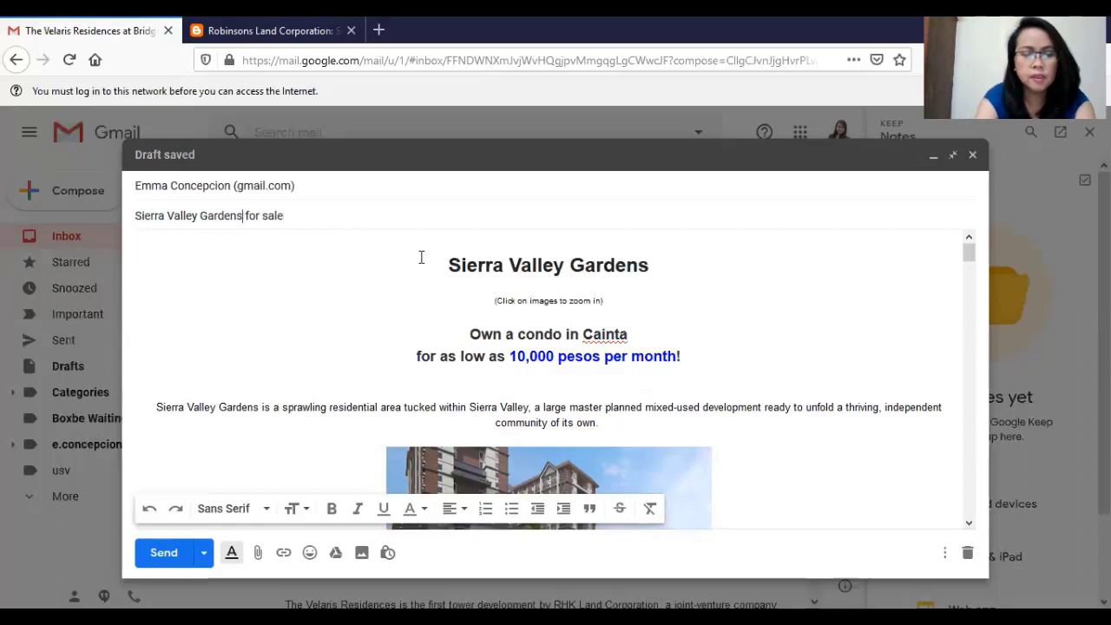
pyautogui.write('condominiu ')
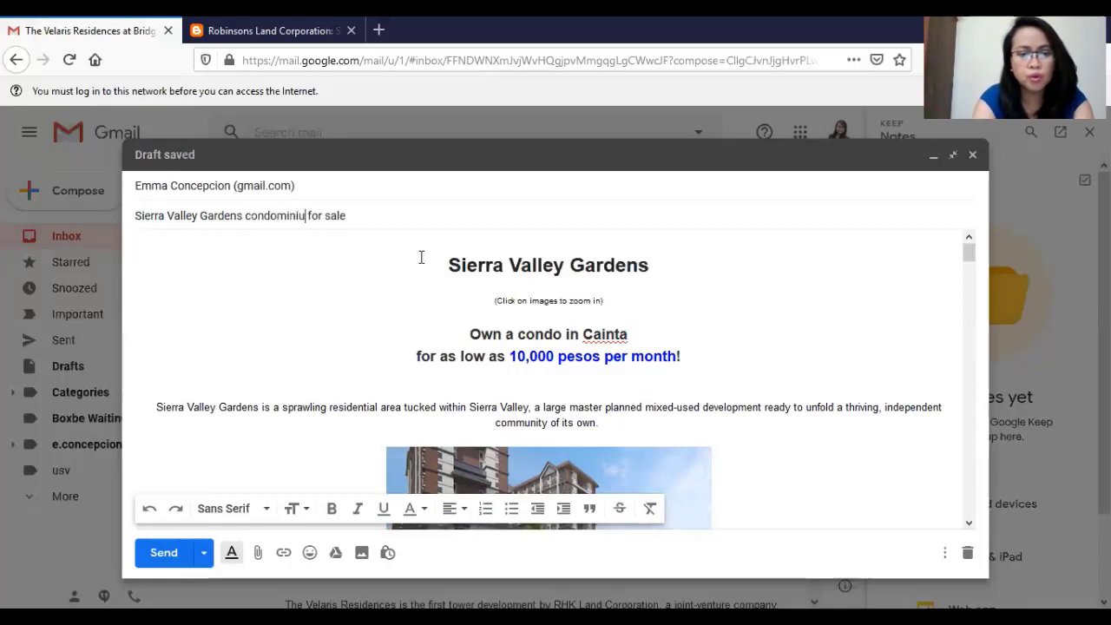
pyautogui.write('m')
# - Look over the images in the Sierra Valley Gardens message body and send the email
pyautogui.scroll(-3, 811, 353)
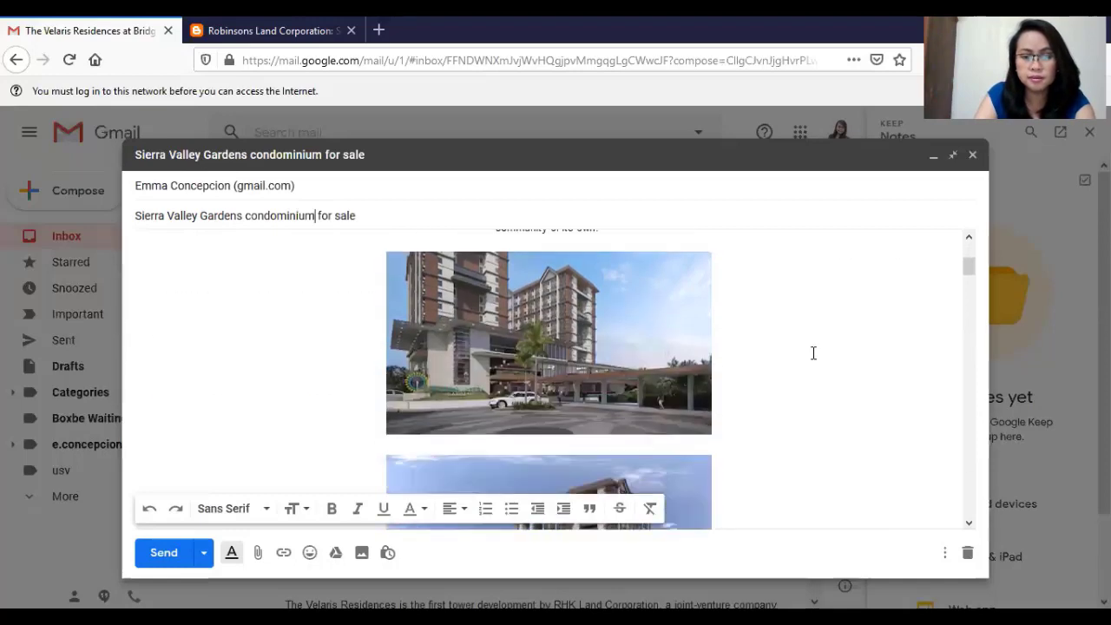
pyautogui.scroll(-2, 813, 352)
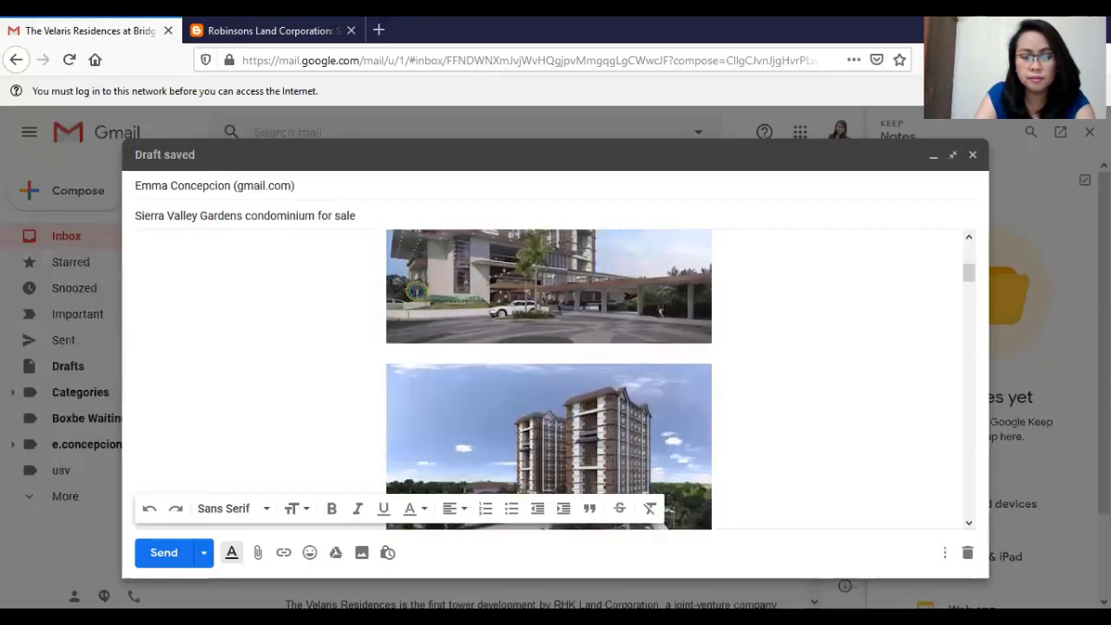
pyautogui.click(164, 553)
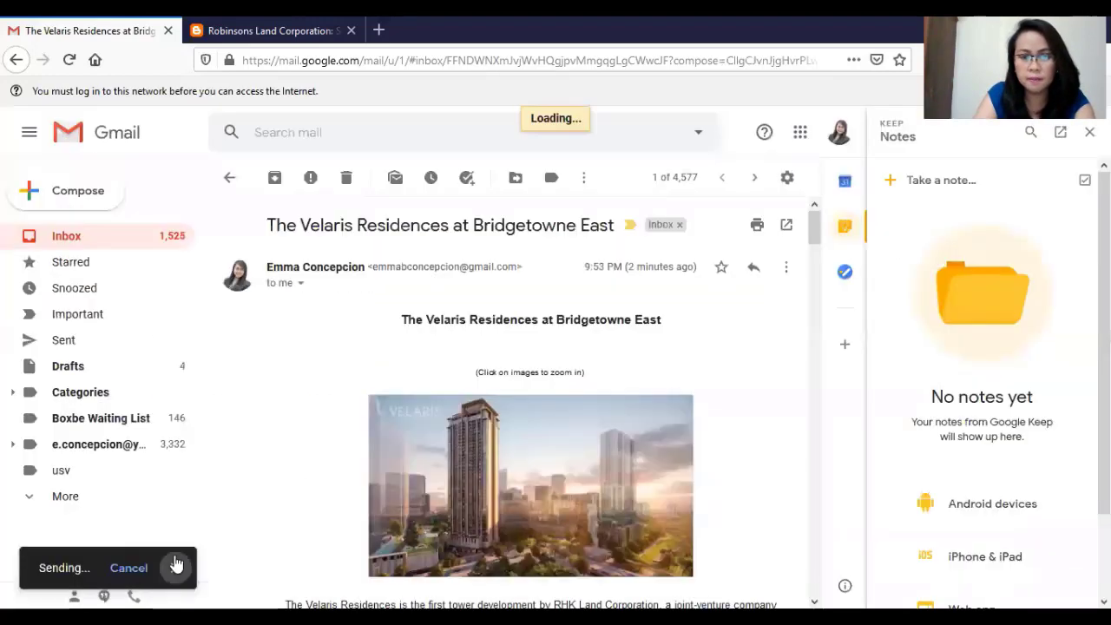
# - Open the received "Sierra Valley Gardens condominium for sale" email from the inbox and check its promotional text and images
pyautogui.click(103, 246)
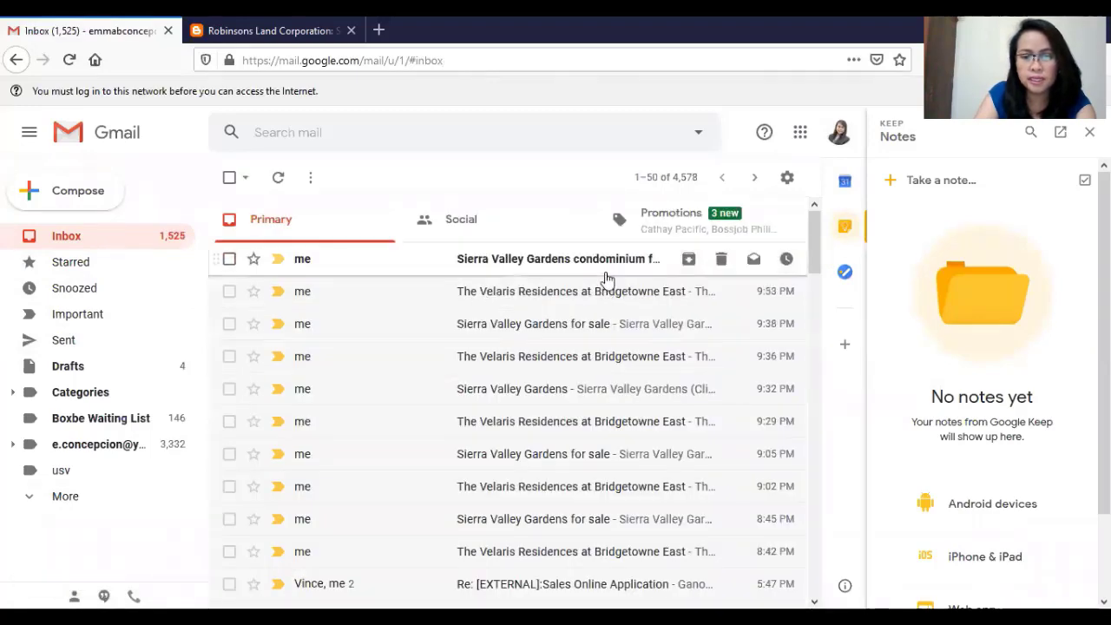
pyautogui.click(606, 274)
pyautogui.scroll(-2, 738, 394)
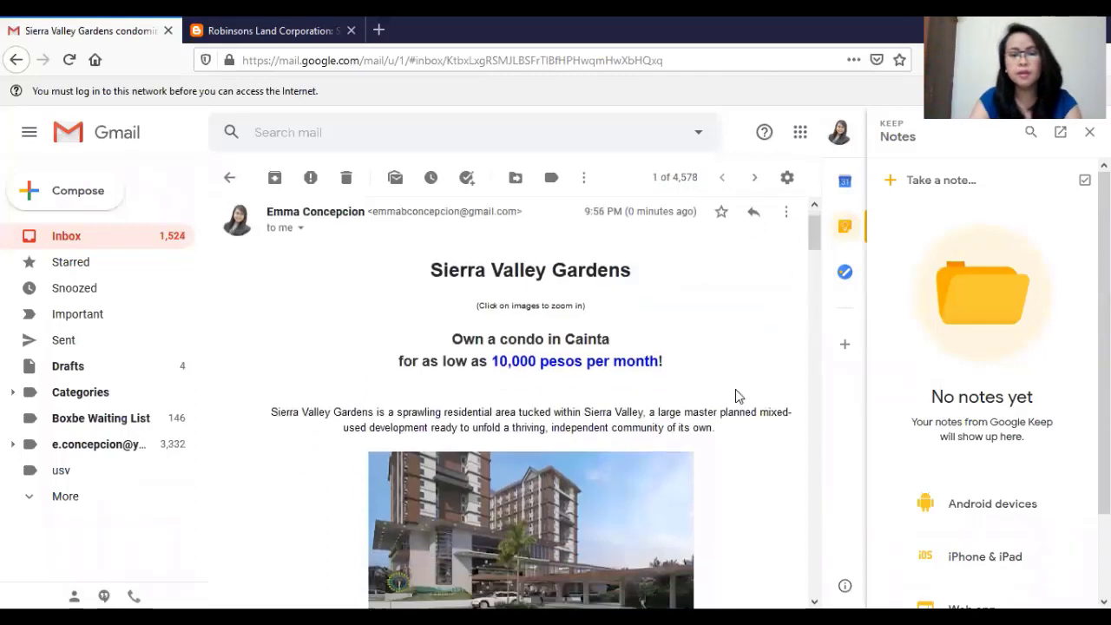
pyautogui.scroll(-1, 738, 395)
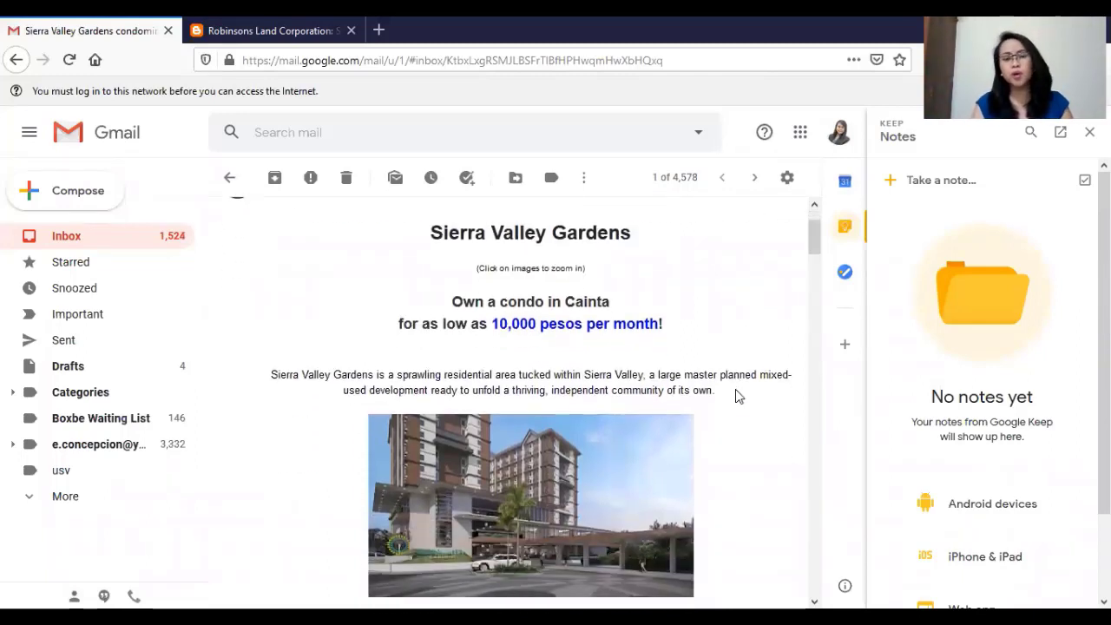